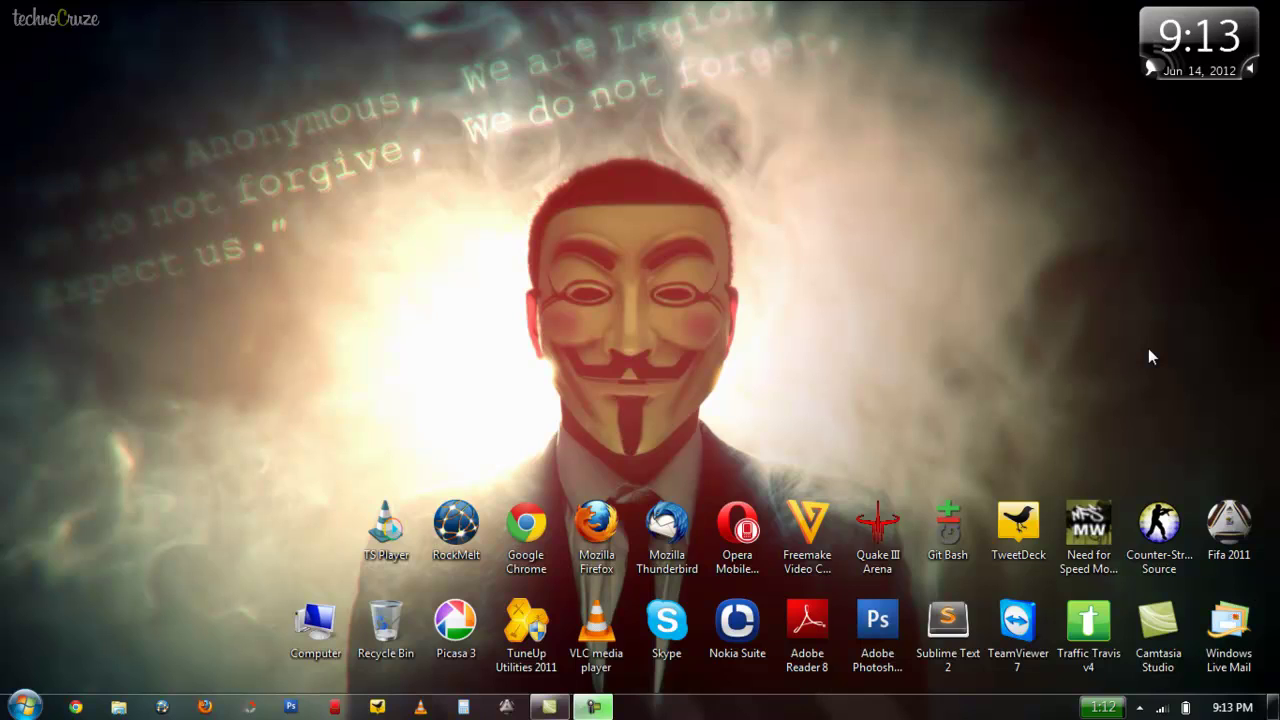
# - Launch Registry Editor with the regedit.exe command in the Run box
pyautogui.press('super+r')
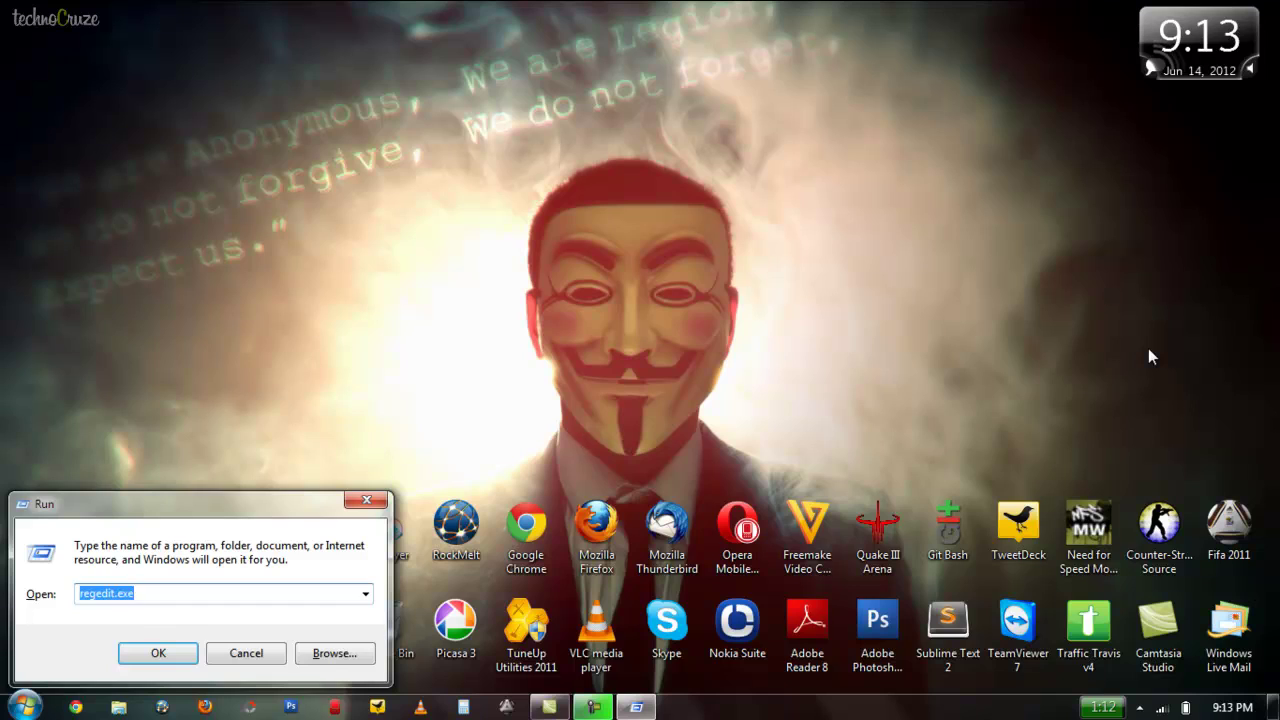
pyautogui.press('End')
pyautogui.press('Return')
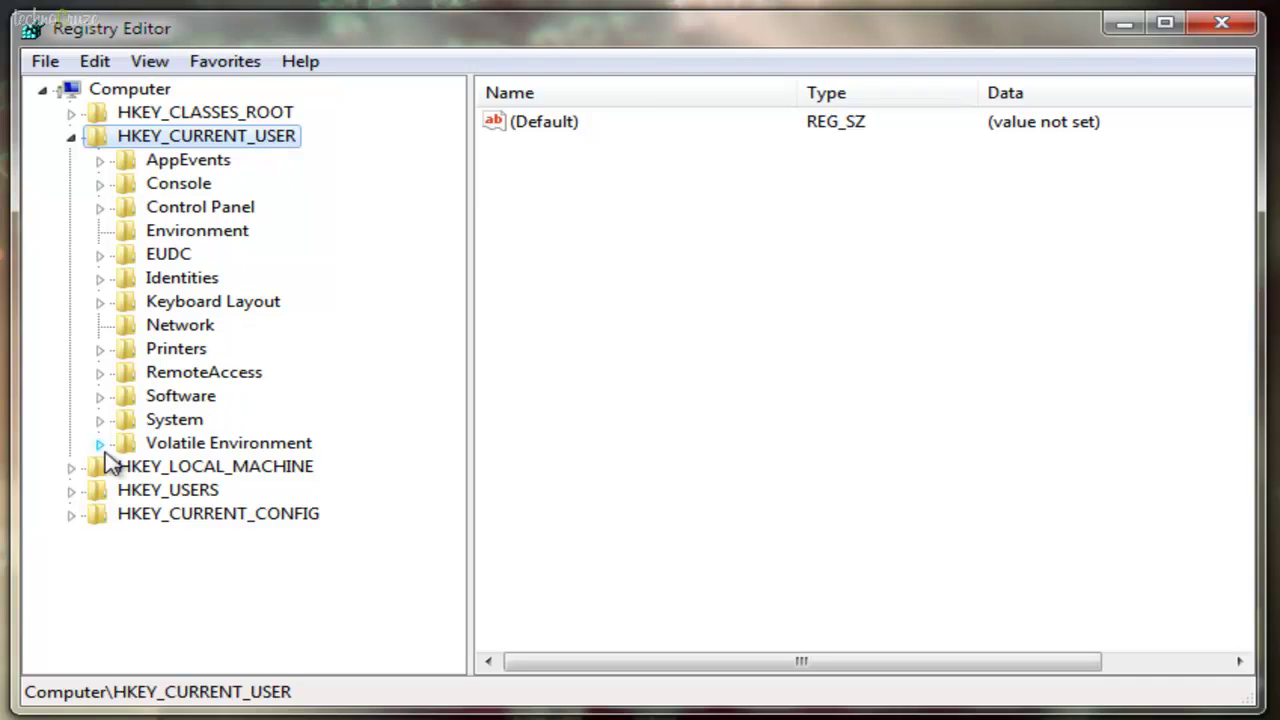
# - Expand HKEY_CURRENT_USER's Software and Microsoft keys in the registry tree
pyautogui.click(100, 396)
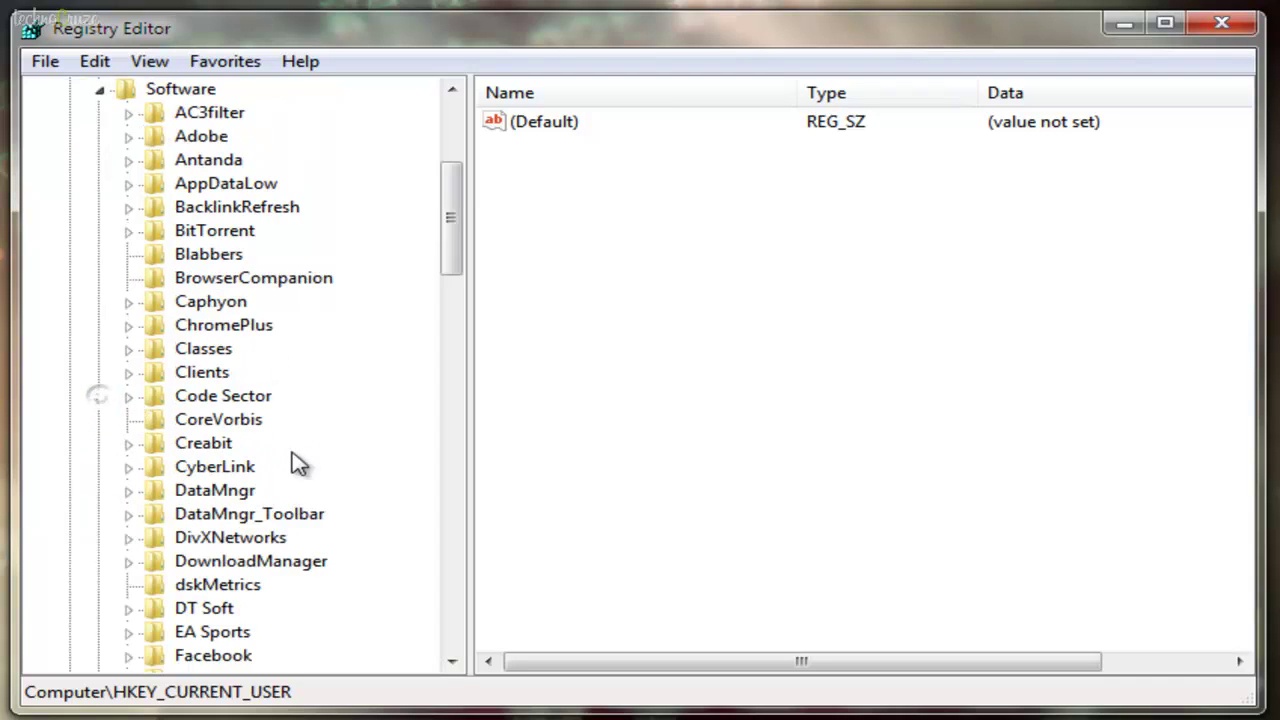
pyautogui.scroll(-4, 330, 468)
pyautogui.scroll(-1, 366, 477)
pyautogui.scroll(-4, 366, 477)
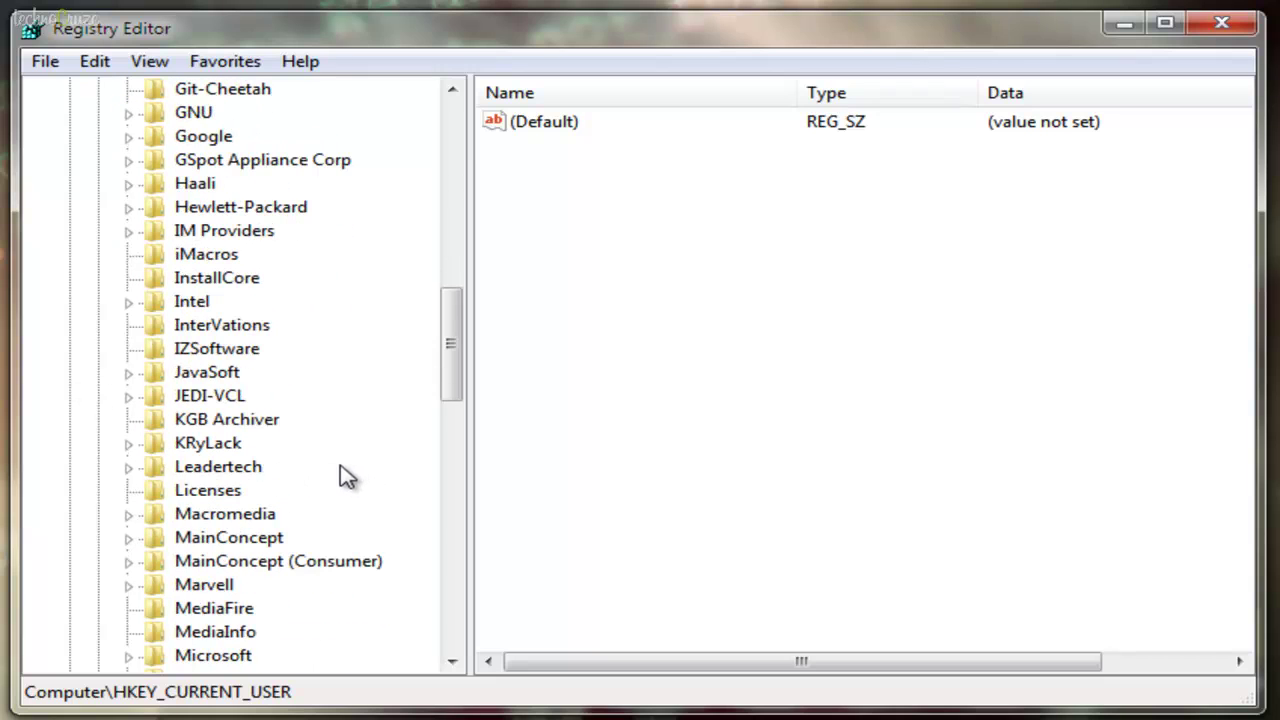
pyautogui.scroll(-1, 277, 540)
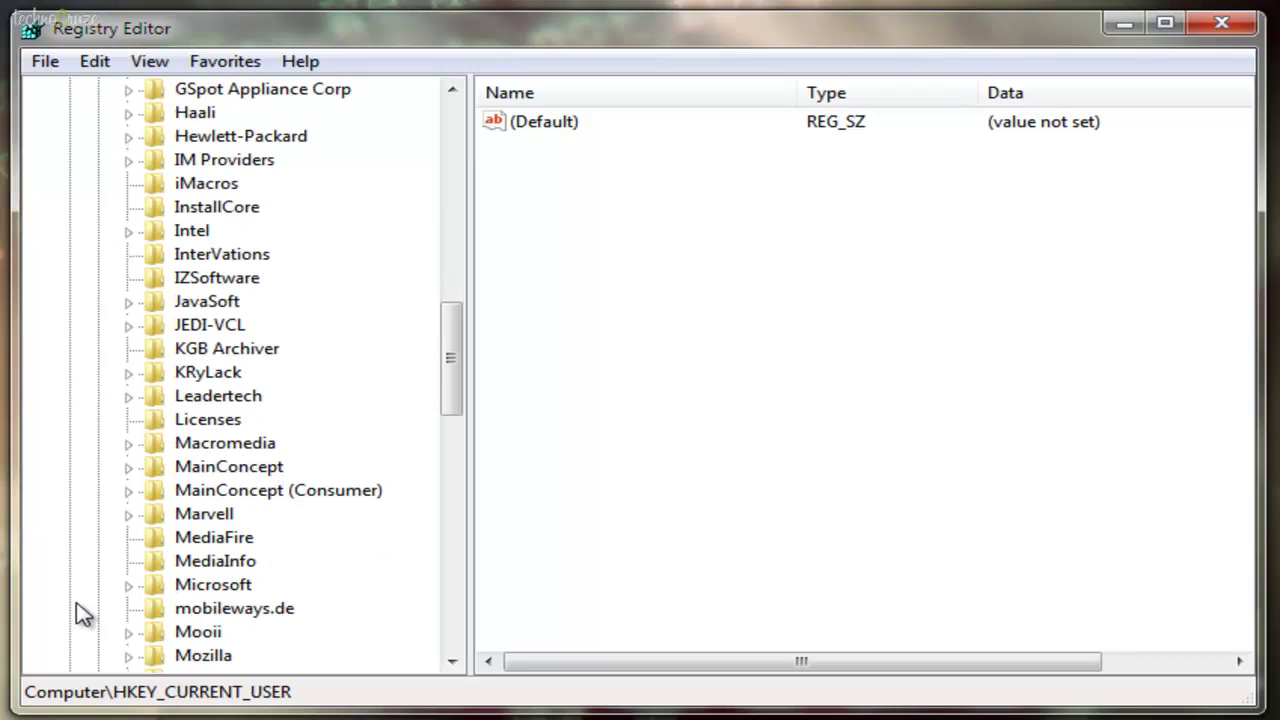
pyautogui.click(128, 586)
pyautogui.scroll(-8, 288, 375)
pyautogui.scroll(-2, 288, 375)
pyautogui.scroll(-5, 288, 375)
pyautogui.scroll(-4, 288, 375)
# - Expand Windows, open the DWM key, then select and deselect its values
pyautogui.click(157, 372)
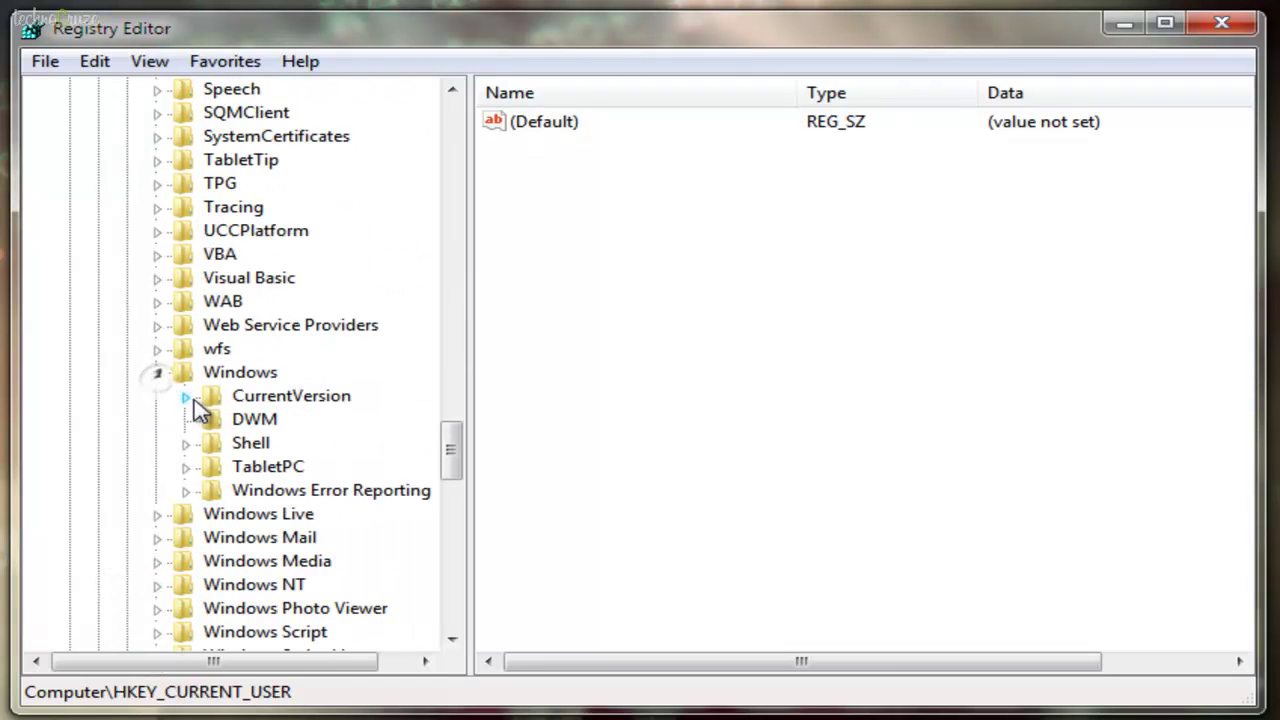
pyautogui.click(254, 422)
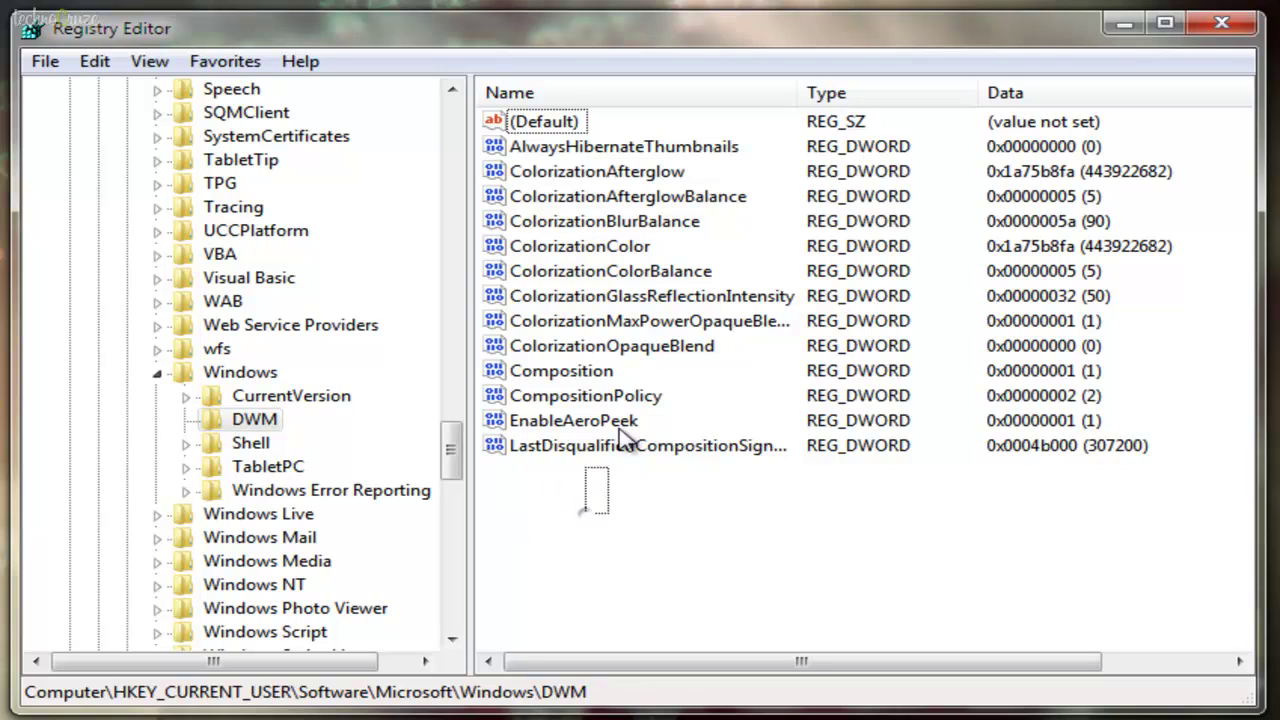
pyautogui.moveTo(587, 512); pyautogui.dragTo(647, 146)
pyautogui.click(716, 506)
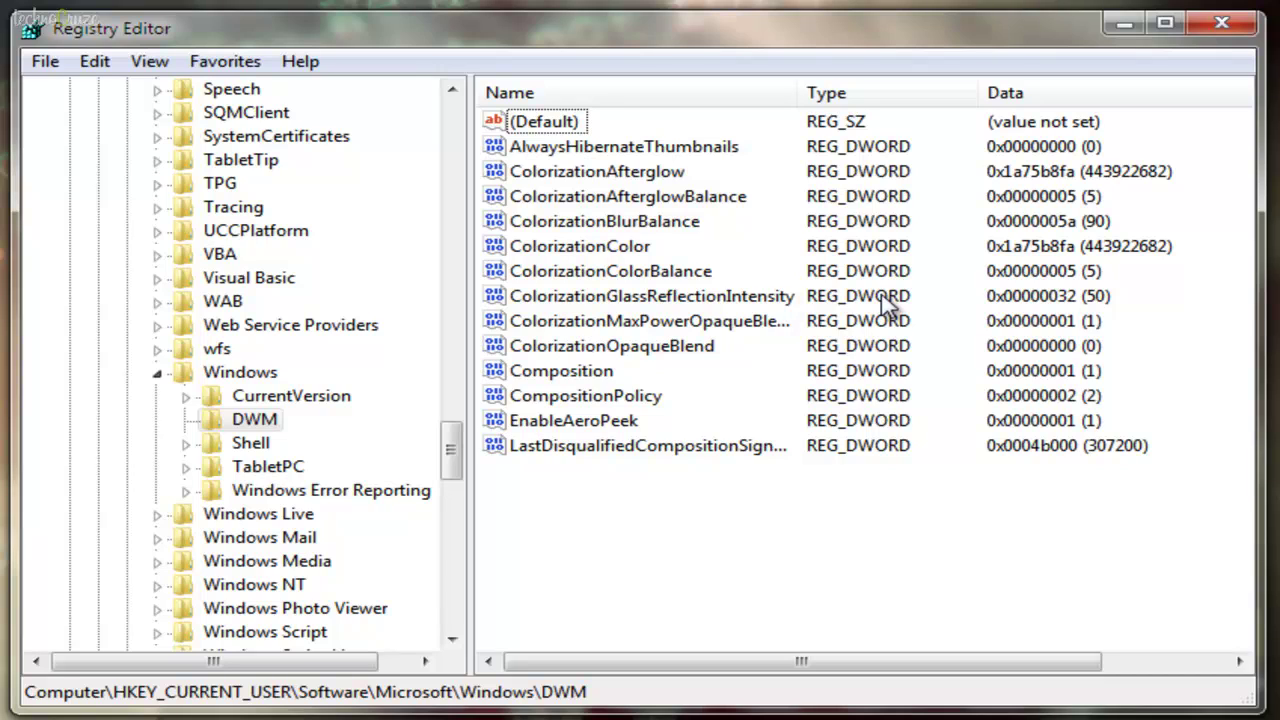
# - Create a new DWORD (32-bit) value named AnimationsShiftKey in the DWM key
pyautogui.rightClick(952, 595)
pyautogui.moveTo(1020, 607)
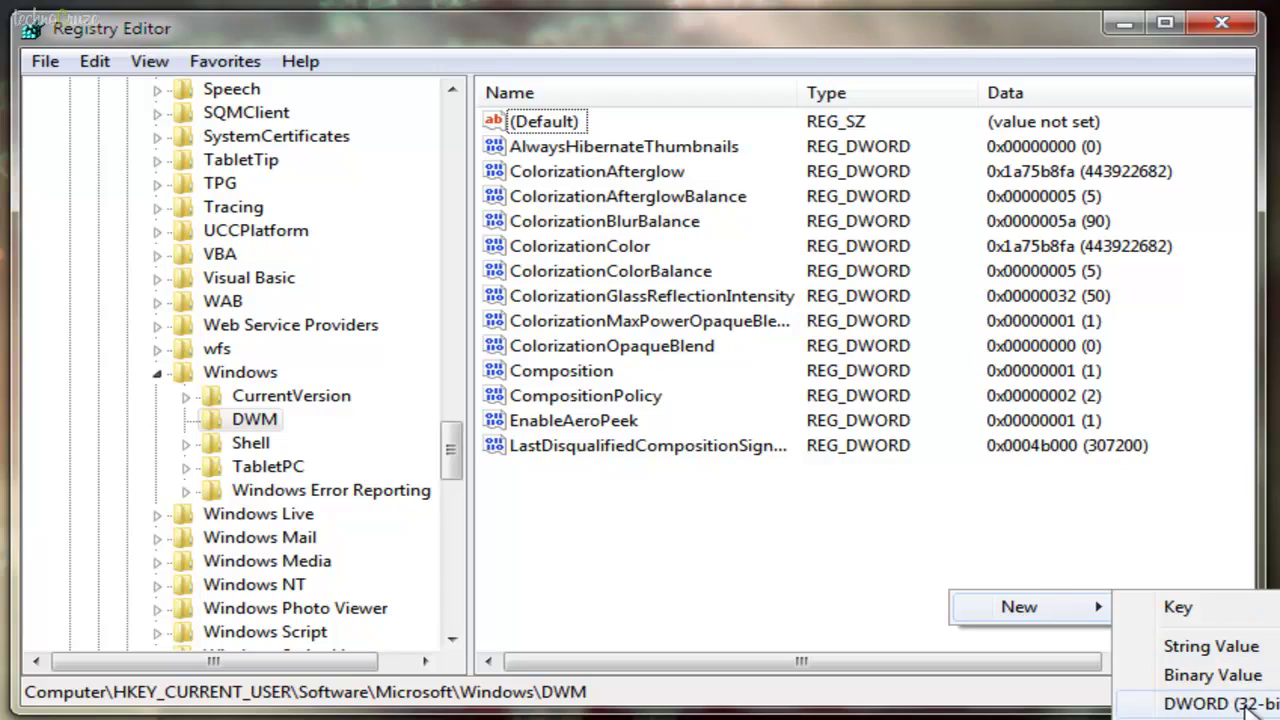
pyautogui.click(1225, 703)
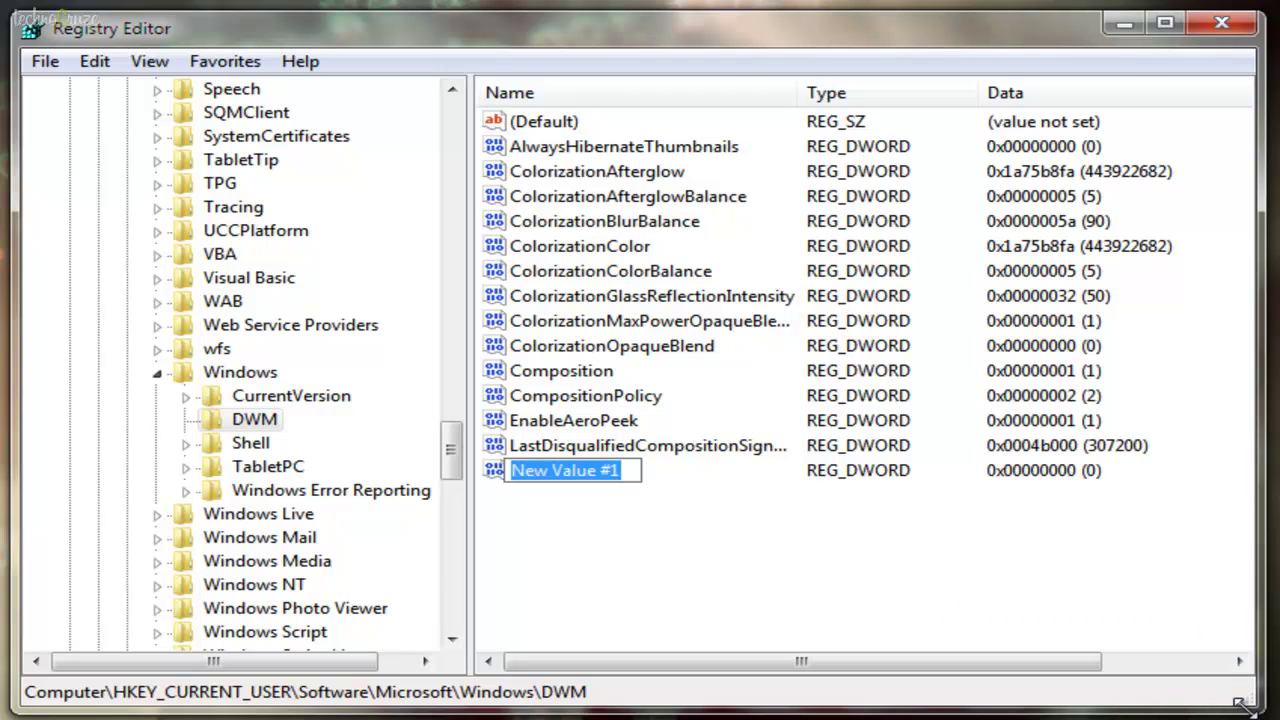
pyautogui.write('AnimationsShiftKey')
pyautogui.press('Return')
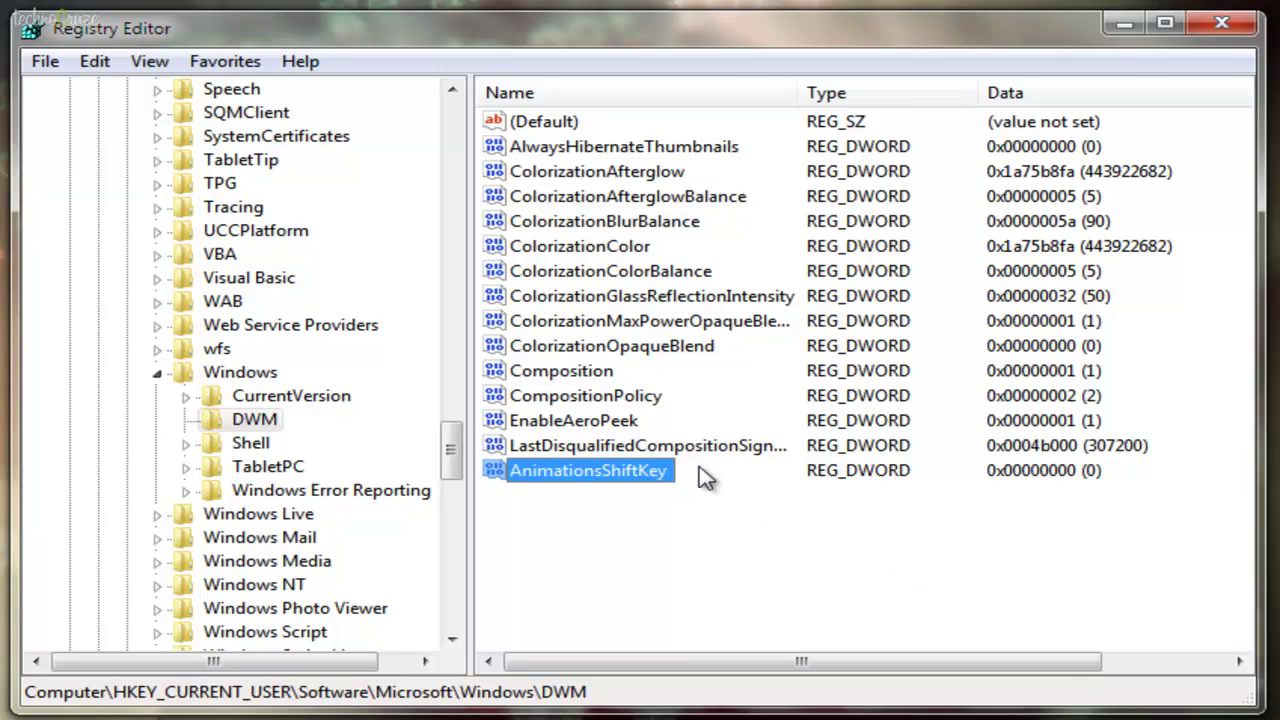
# - Set AnimationsShiftKey's data to 1 and close Registry Editor
pyautogui.doubleClick(612, 474)
pyautogui.moveTo(400, 187); pyautogui.dragTo(757, 386)
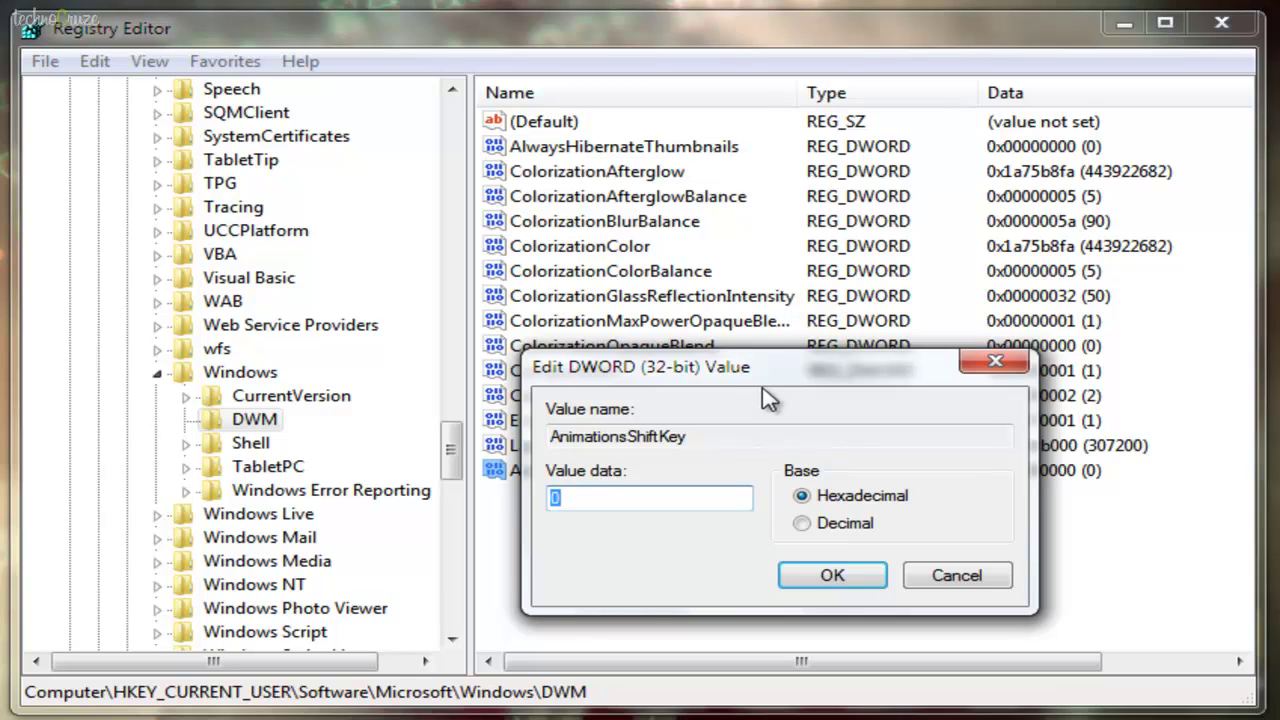
pyautogui.write('1')
pyautogui.click(830, 575)
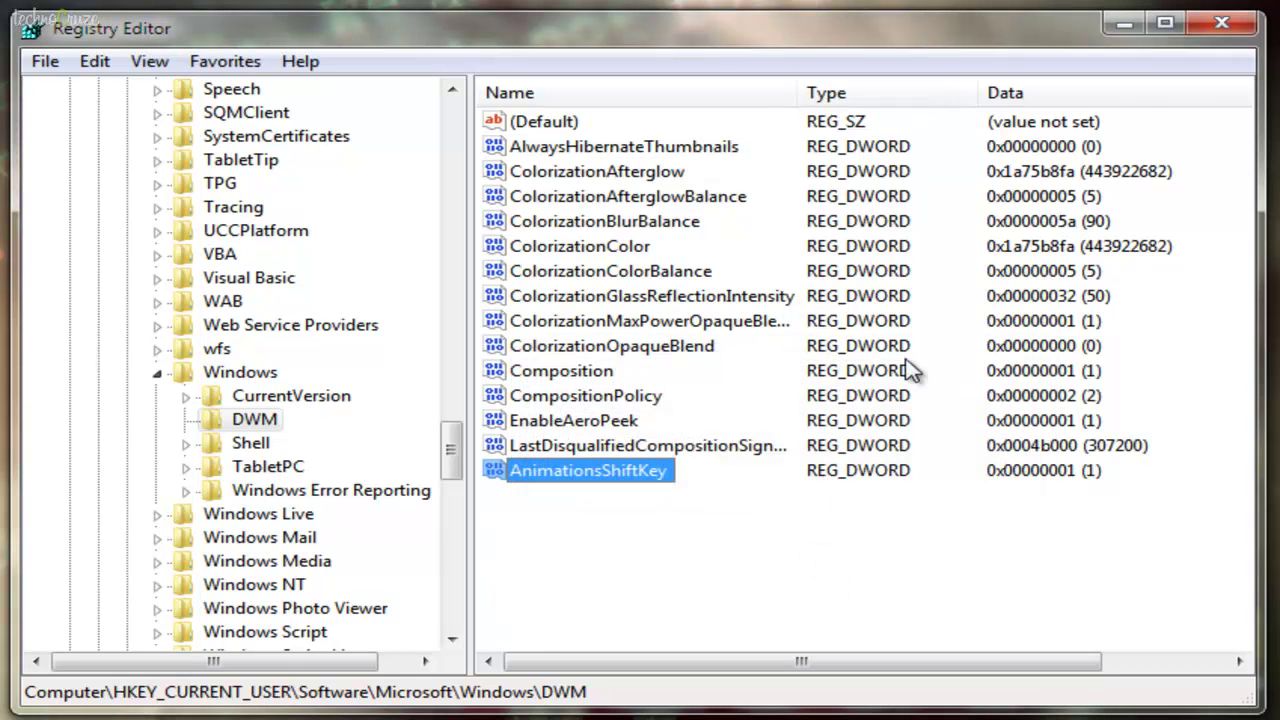
pyautogui.click(1222, 22)
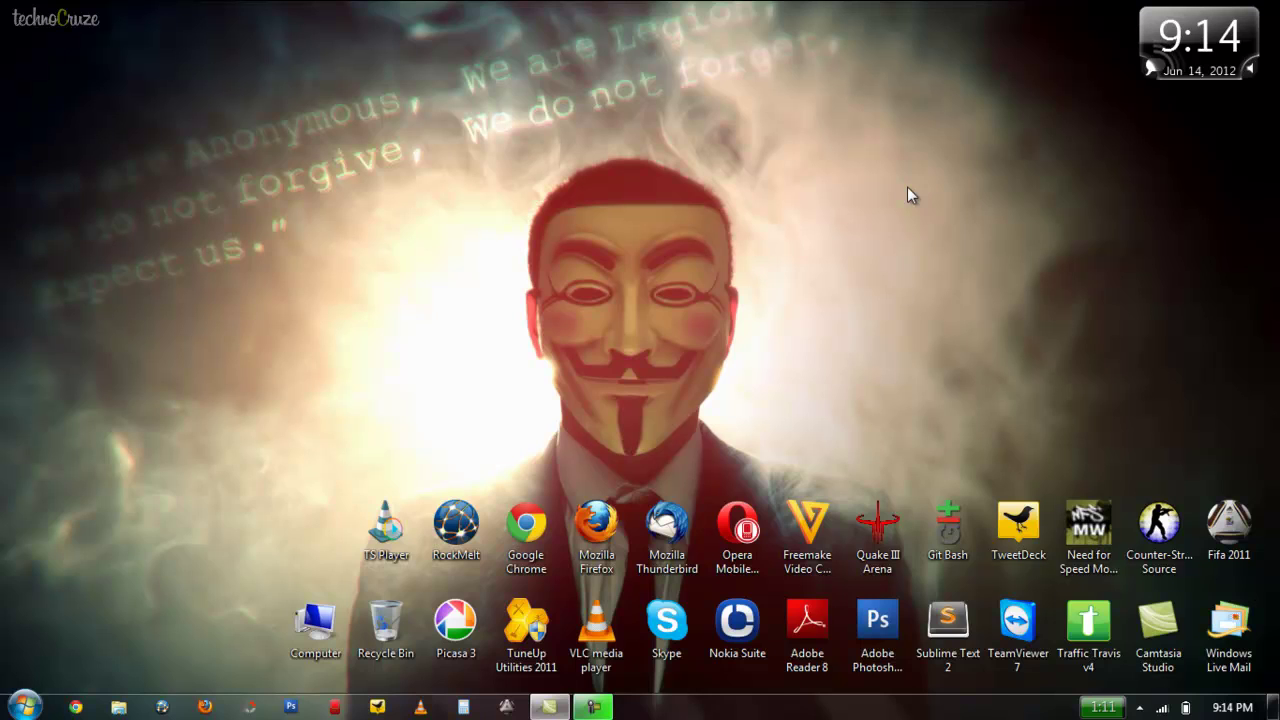
# - Stop the window manager service with 'net stop uxsms' from Run
pyautogui.press('super+r')
pyautogui.write('ne')
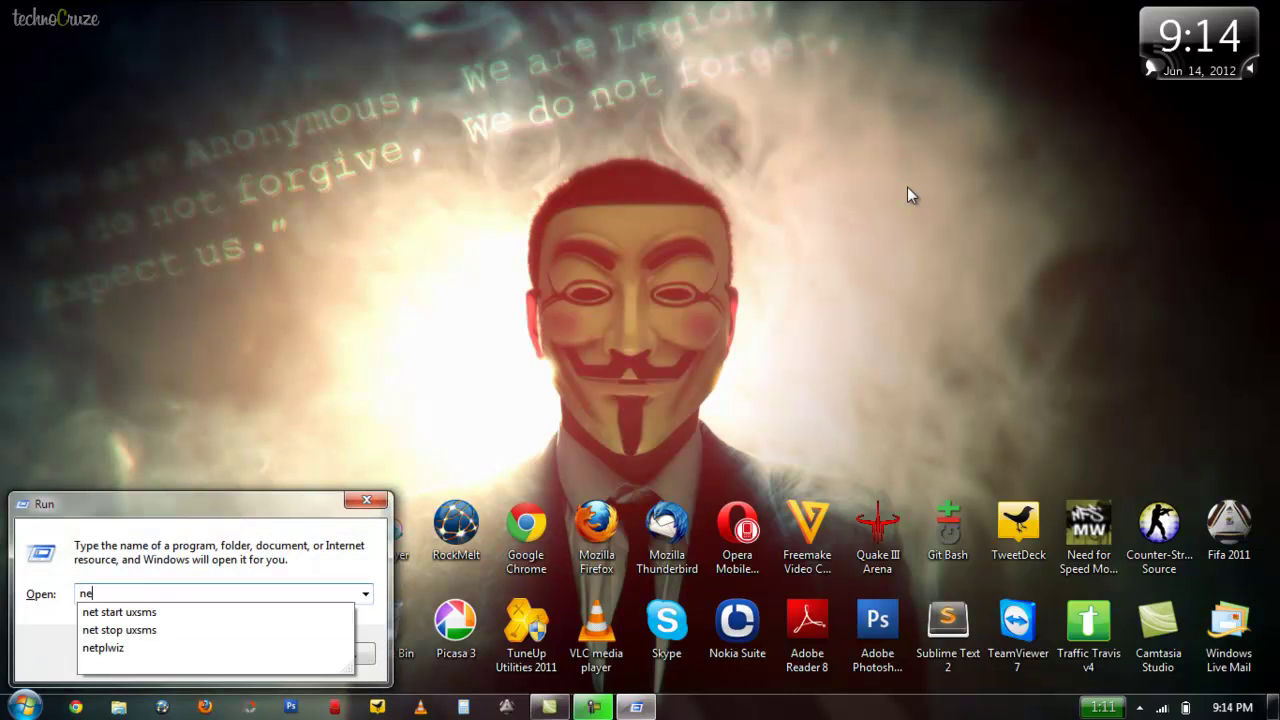
pyautogui.write('t stop ')
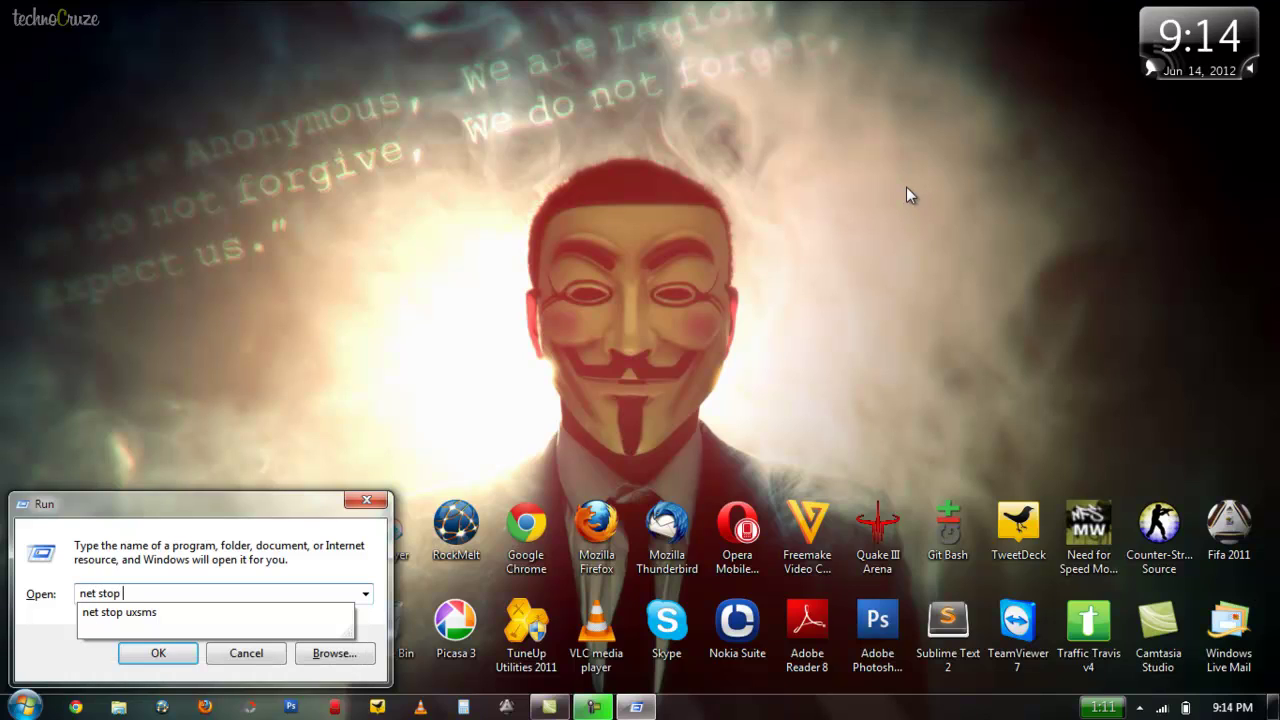
pyautogui.write('uxsms')
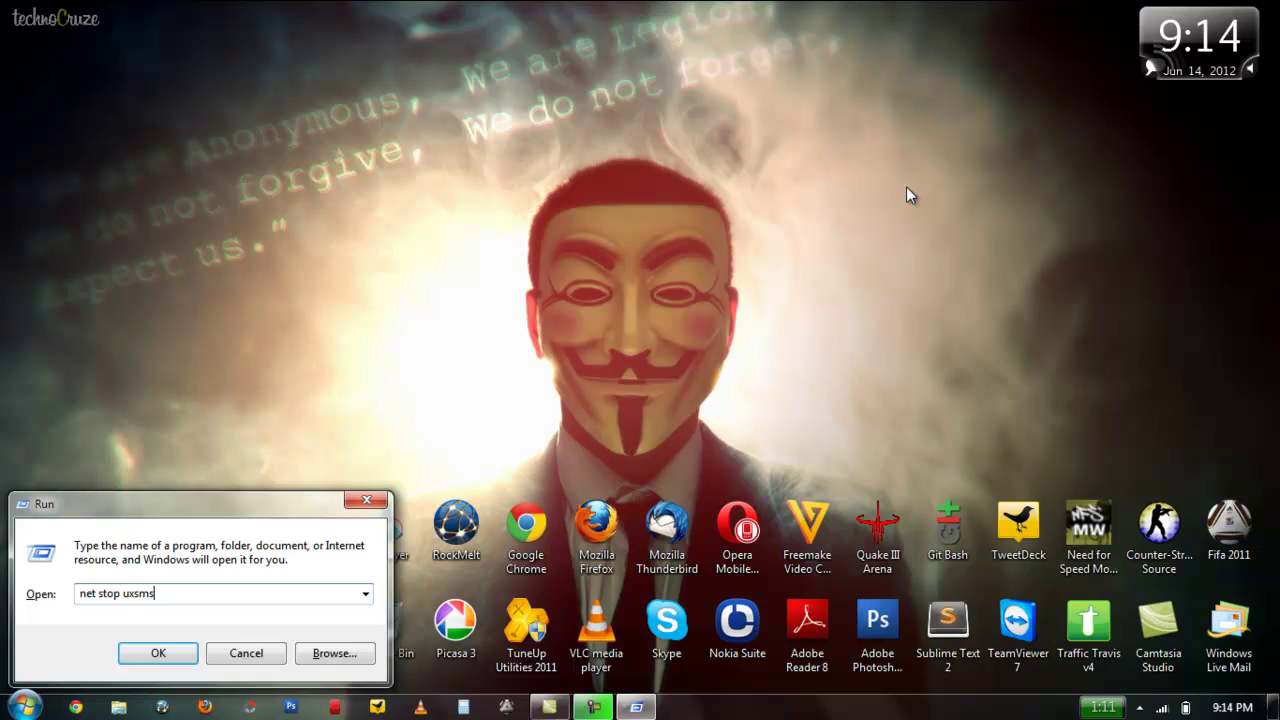
pyautogui.press('Return')
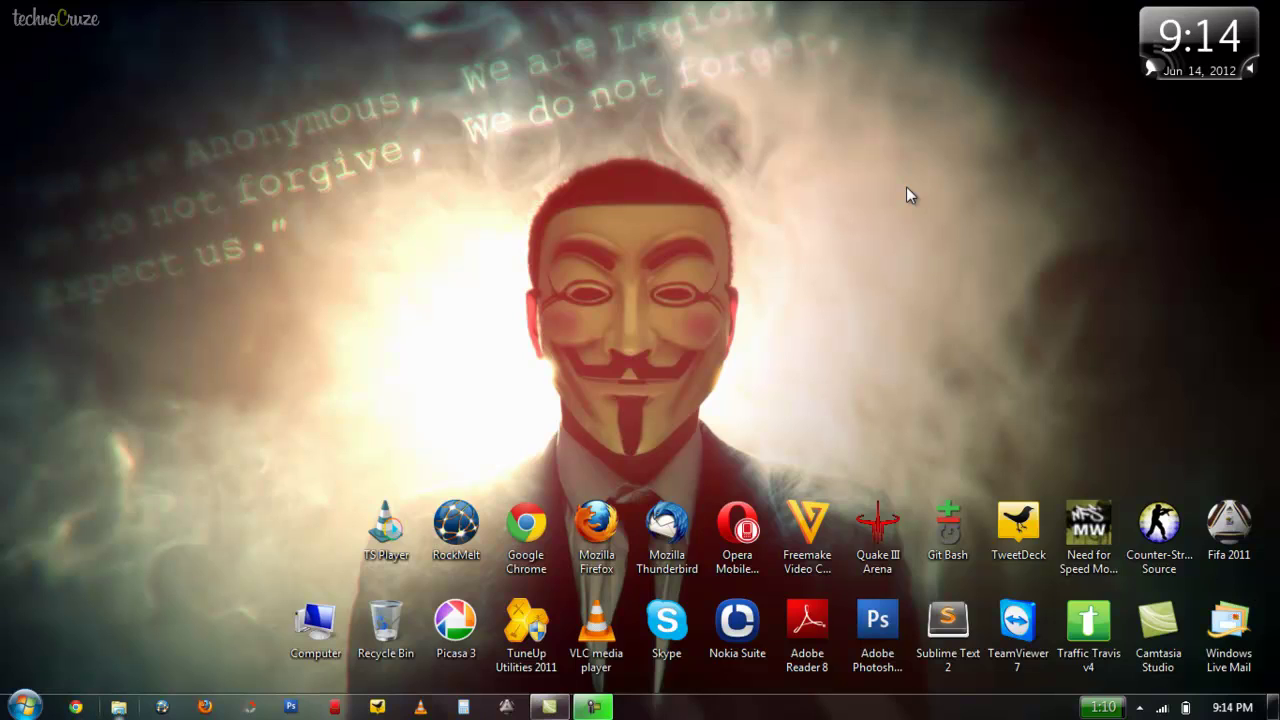
# - Start the service again with 'net start uxsms' from Run
pyautogui.press('super+r')
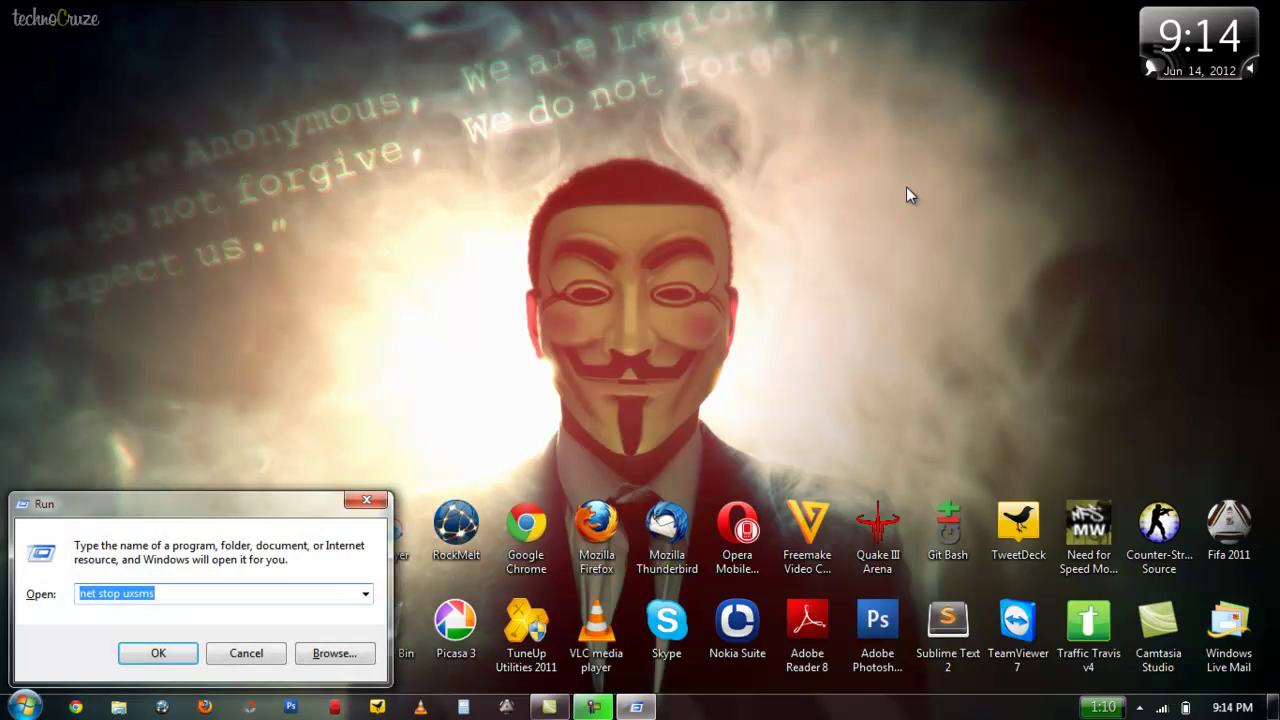
pyautogui.write('net start ')
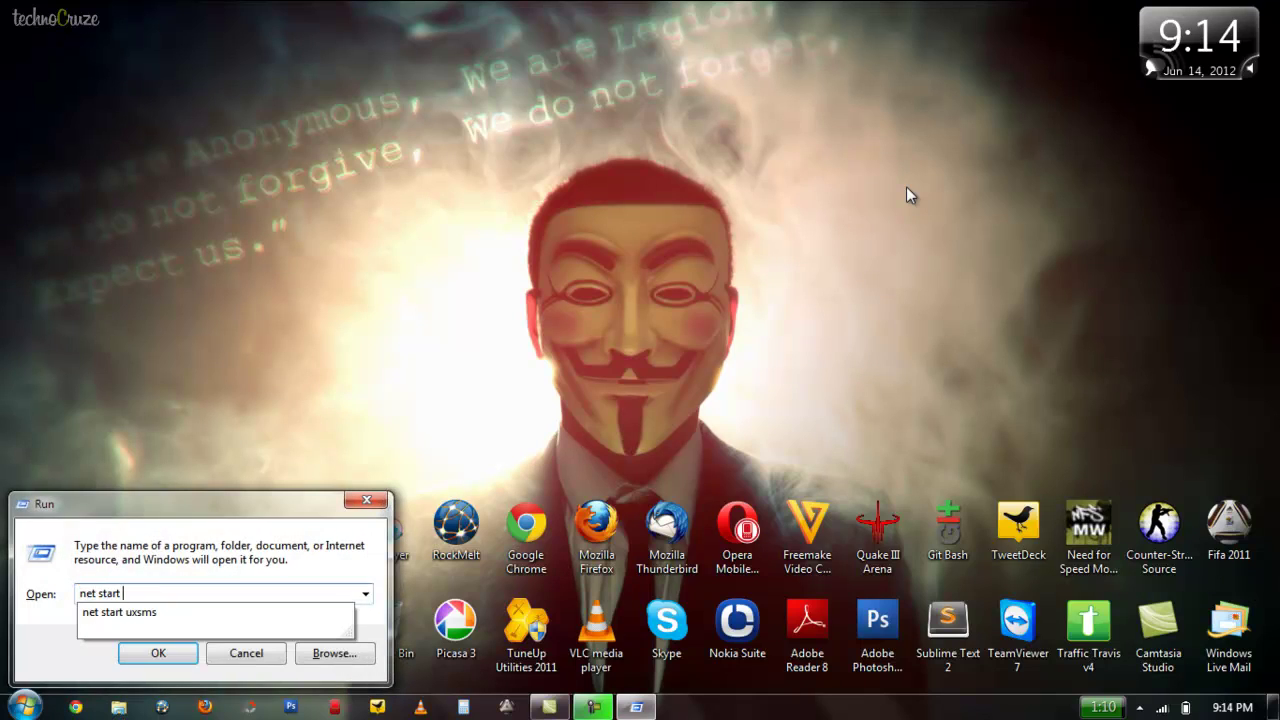
pyautogui.write('uxsms')
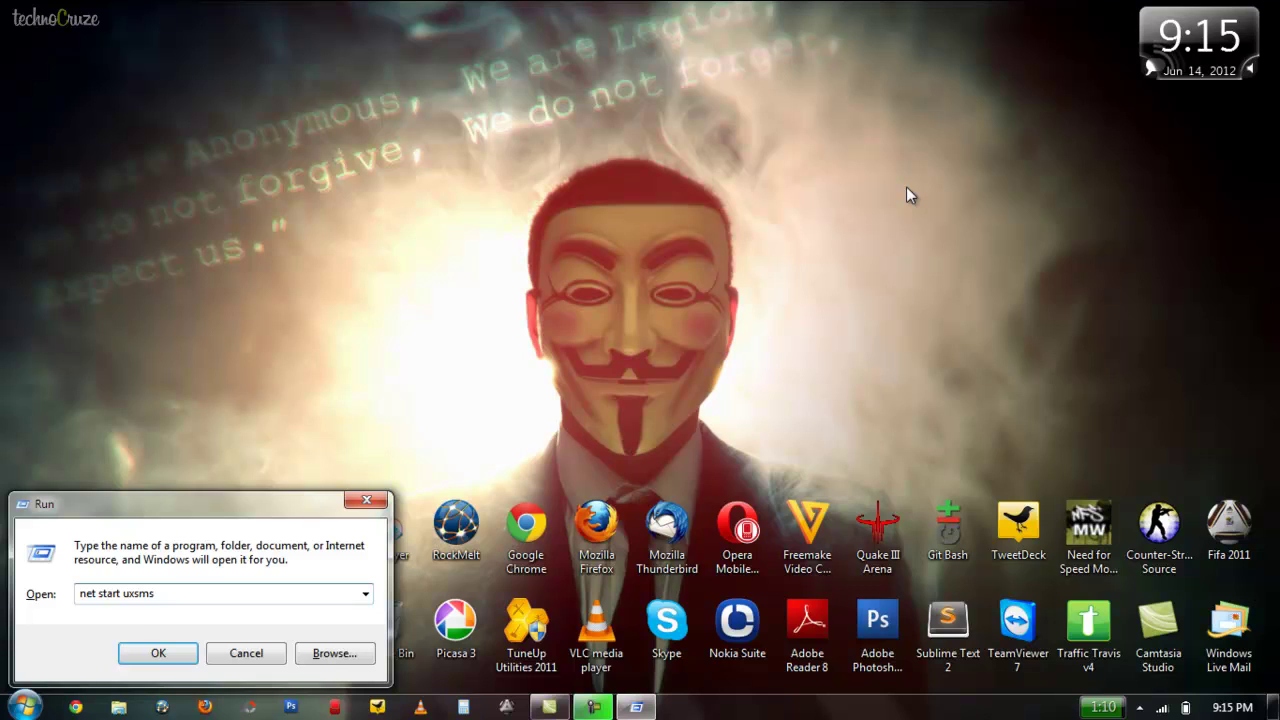
pyautogui.press('Return')
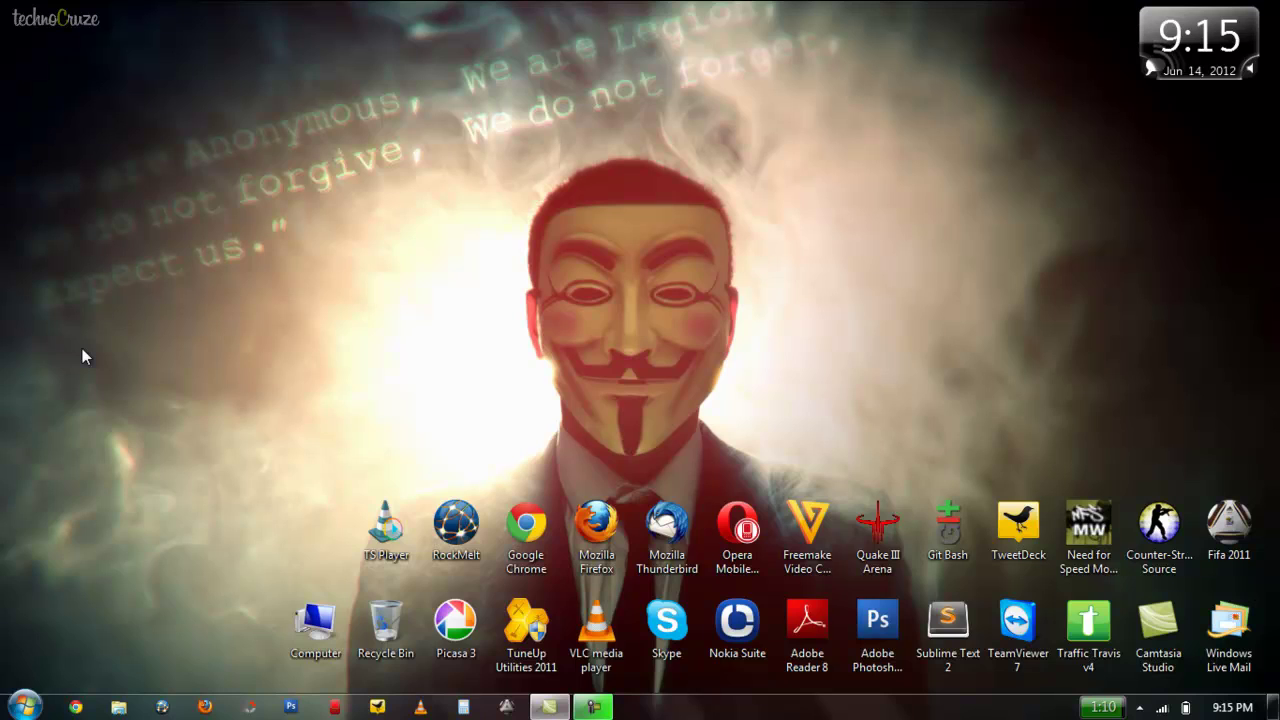
# - Open the Techno Cruze folder and minimize it in slow motion
pyautogui.click(24, 706)
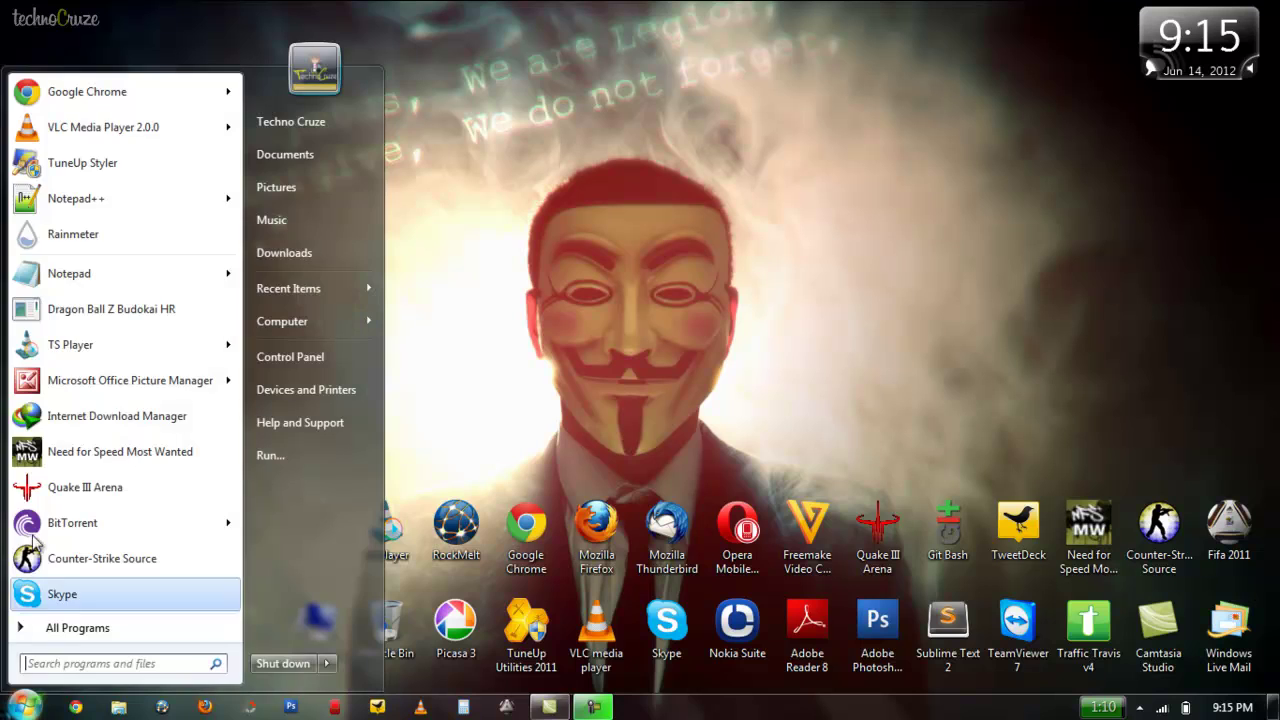
pyautogui.click(335, 125)
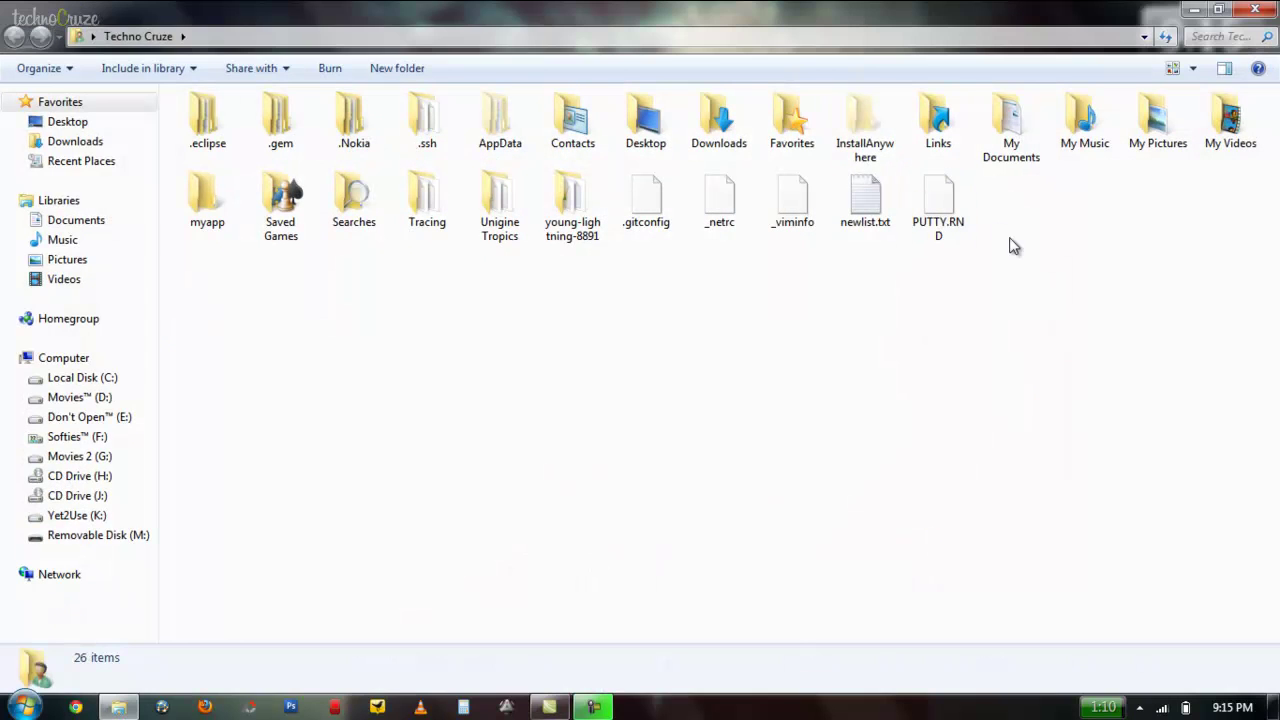
pyautogui.keyDown('shift'); pyautogui.click(1199, 10); pyautogui.keyUp('shift')
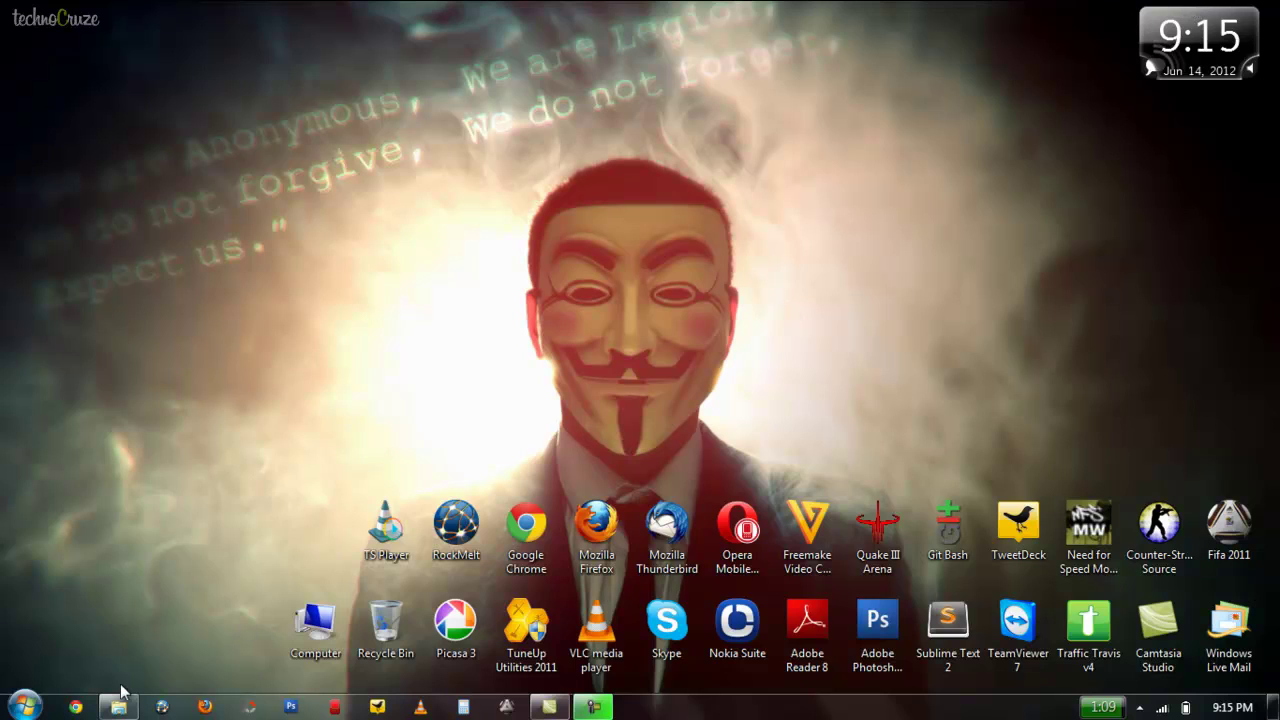
pyautogui.moveTo(119, 707)
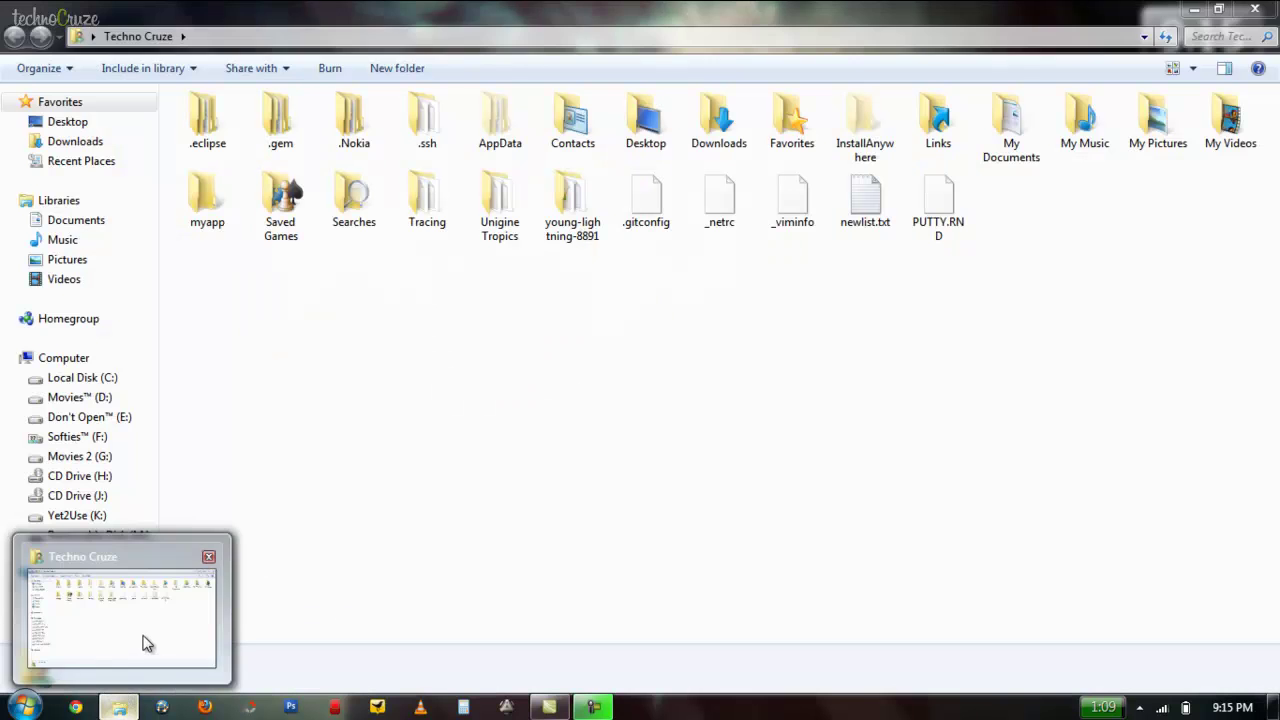
# - Restore Techno Cruze unmaximized, move it toward centre, and open a second Explorer window
pyautogui.click(146, 640)
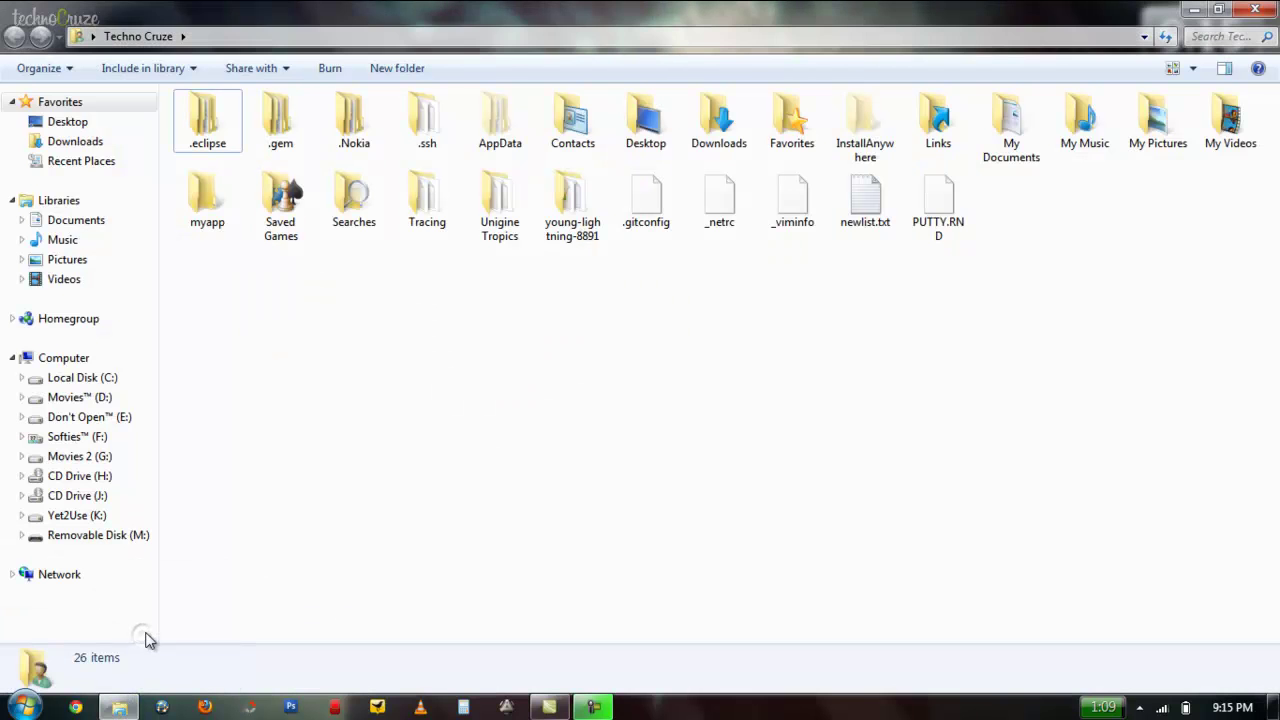
pyautogui.click(1218, 9)
pyautogui.moveTo(962, 130); pyautogui.dragTo(702, 60)
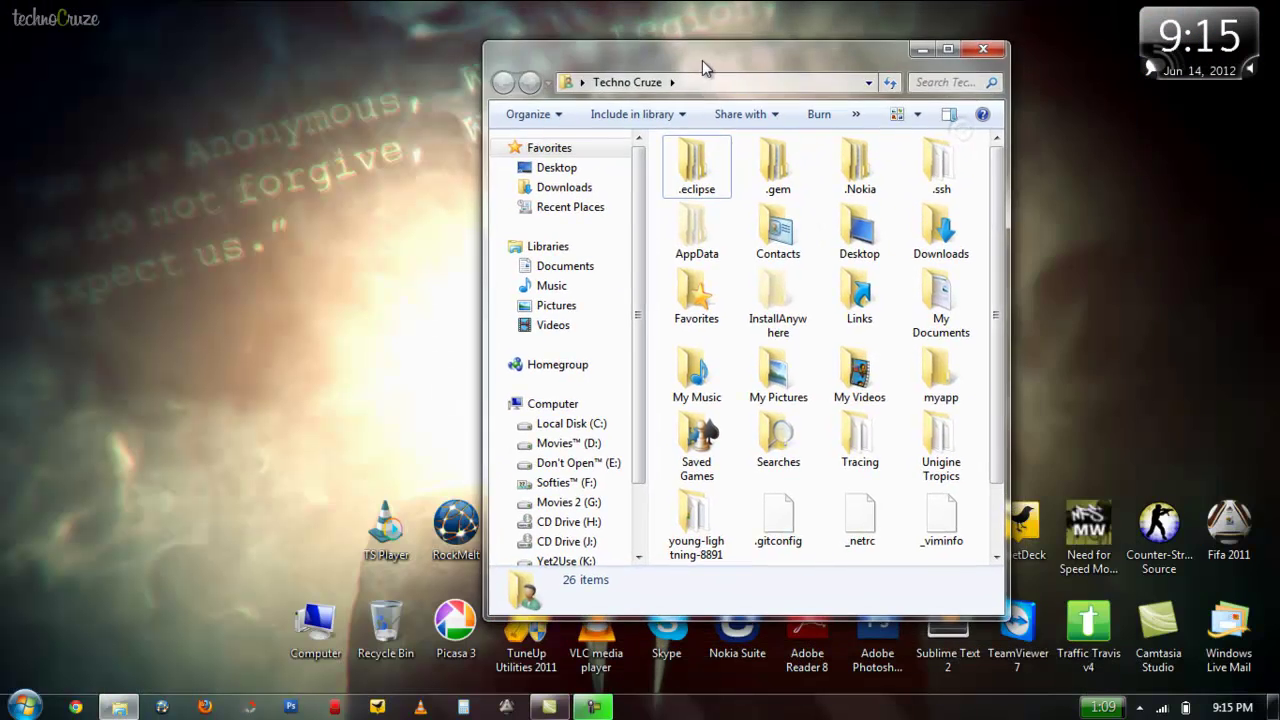
pyautogui.middleClick(130, 707)
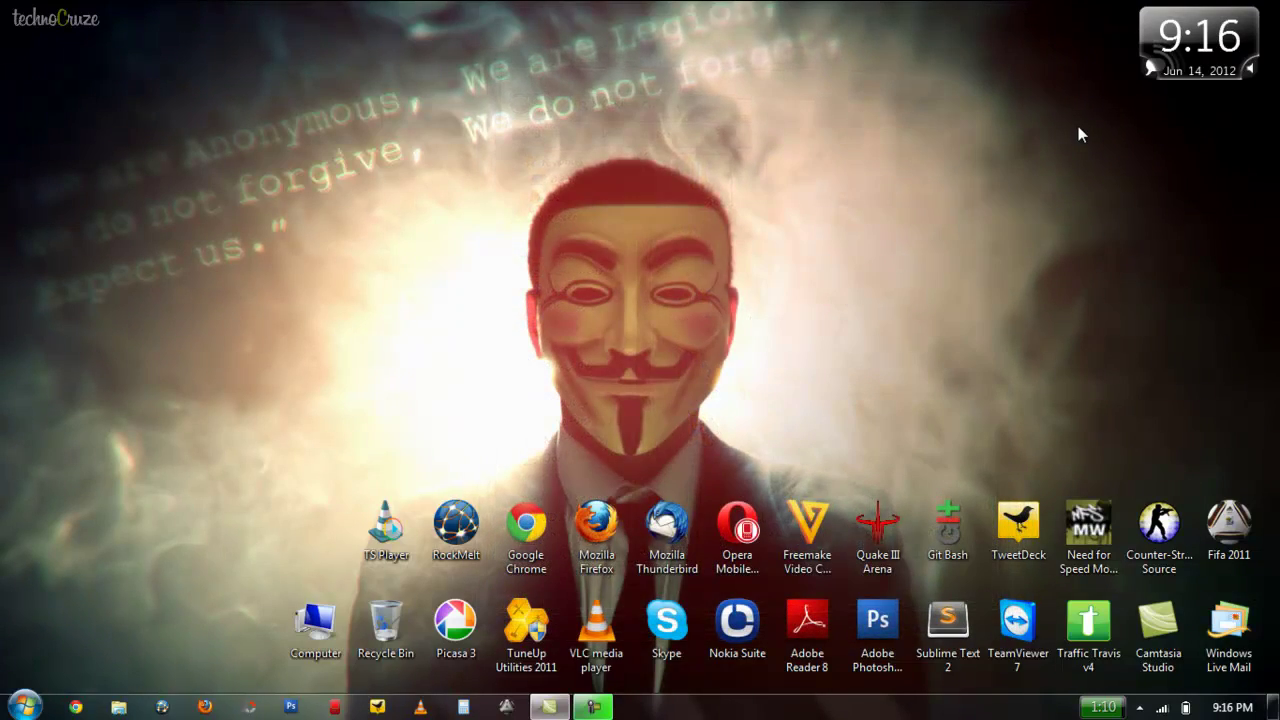
# - Launch Chrome from the taskbar, then close it via its taskbar menu
pyautogui.click(84, 709)
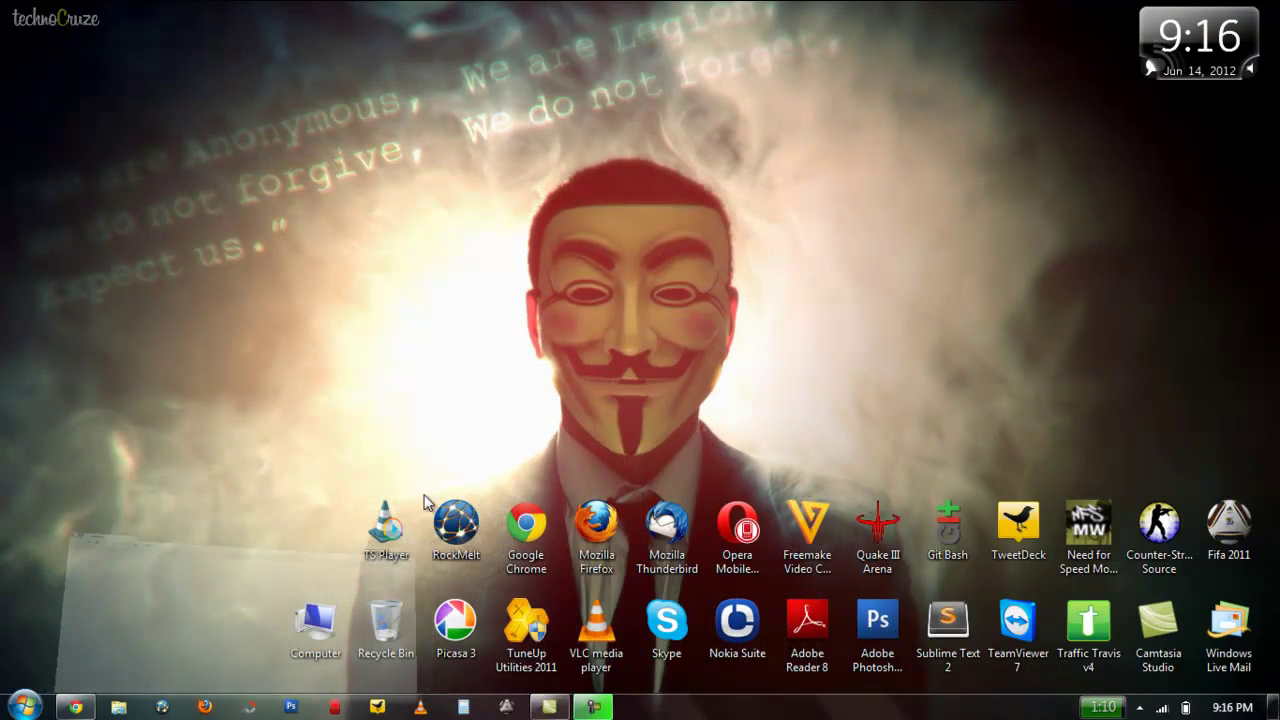
pyautogui.keyDown('shift'); pyautogui.rightClick(78, 707); pyautogui.keyUp('shift')
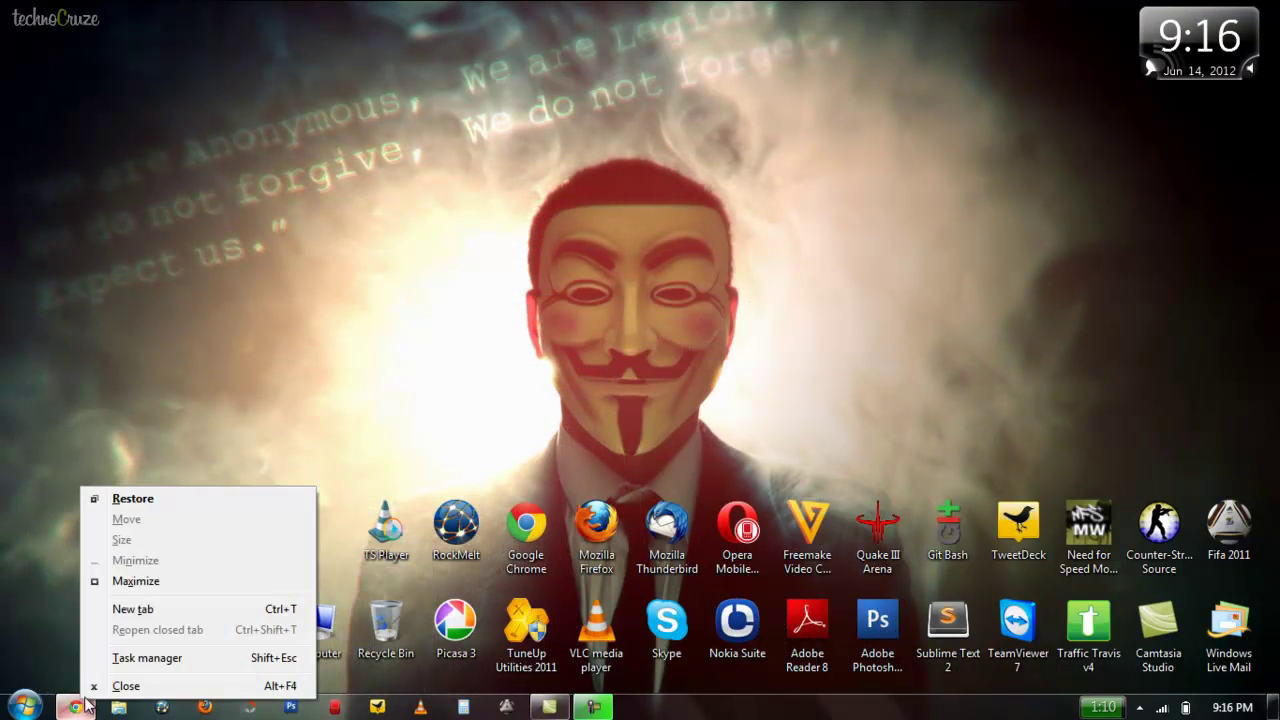
pyautogui.click(122, 686)
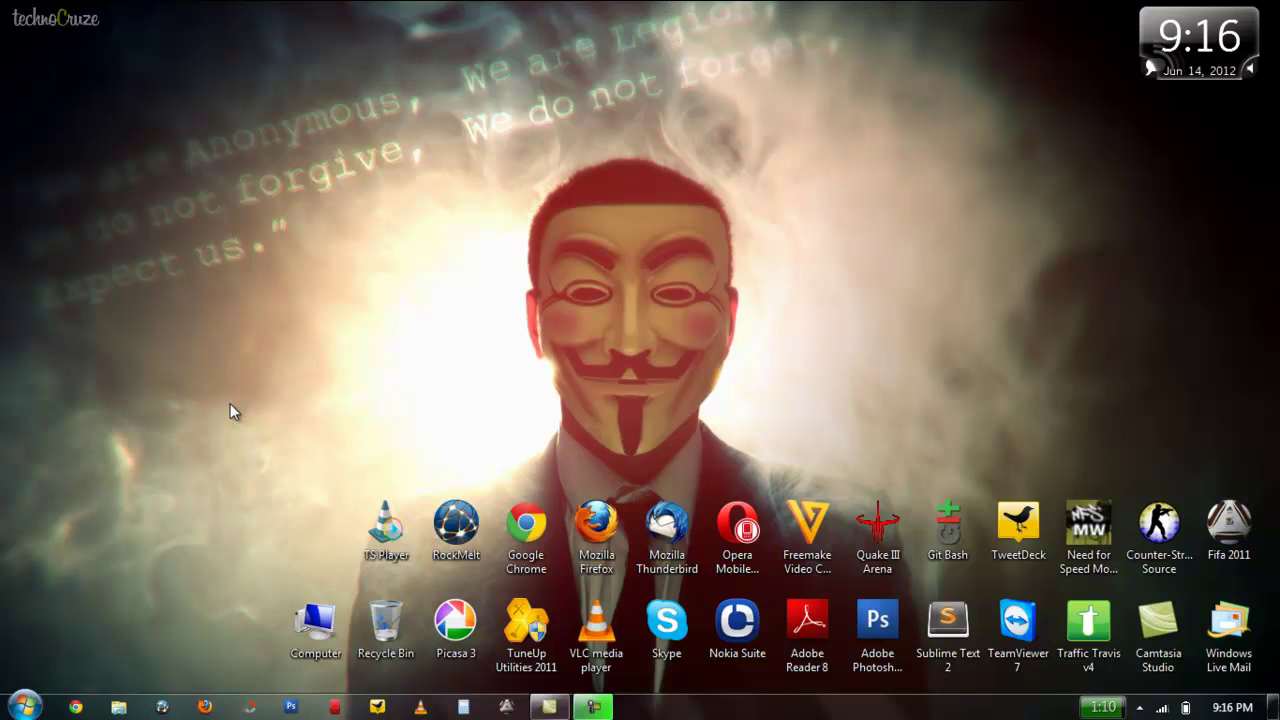
# - Open the Techno Cruze folder and Documents library from the Start menu
pyautogui.click(38, 697)
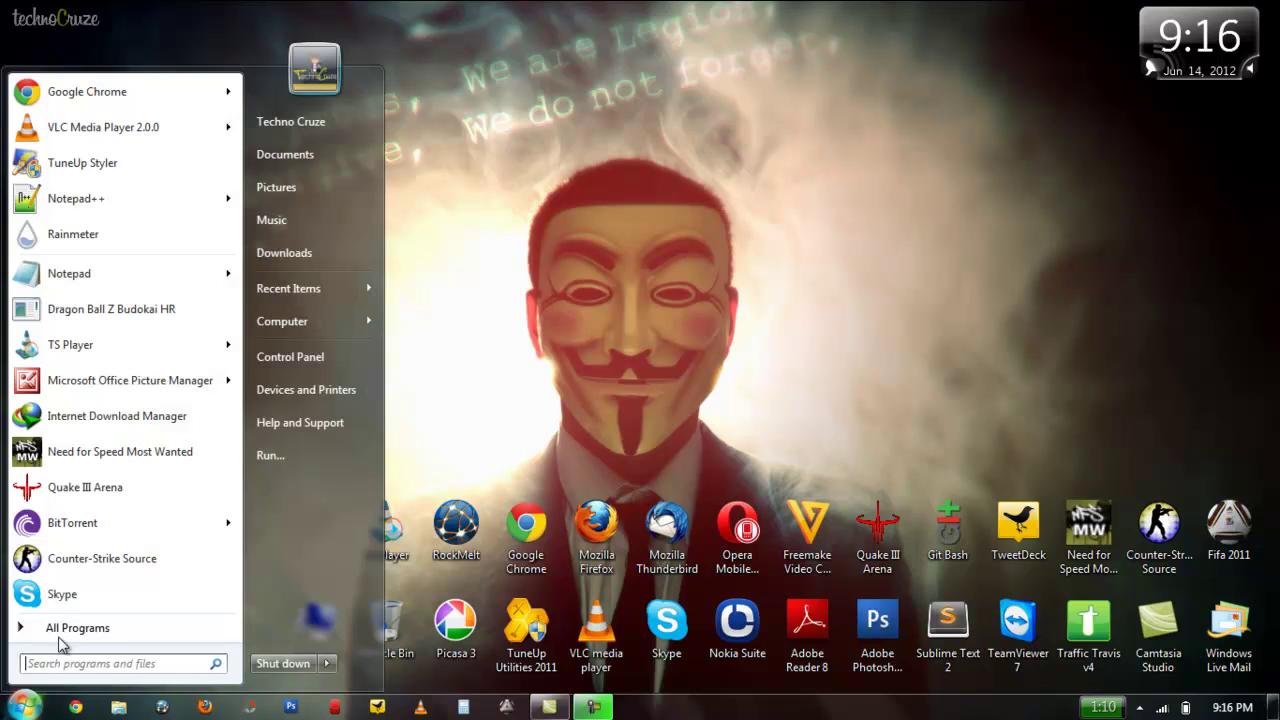
pyautogui.click(339, 125)
pyautogui.press('super')
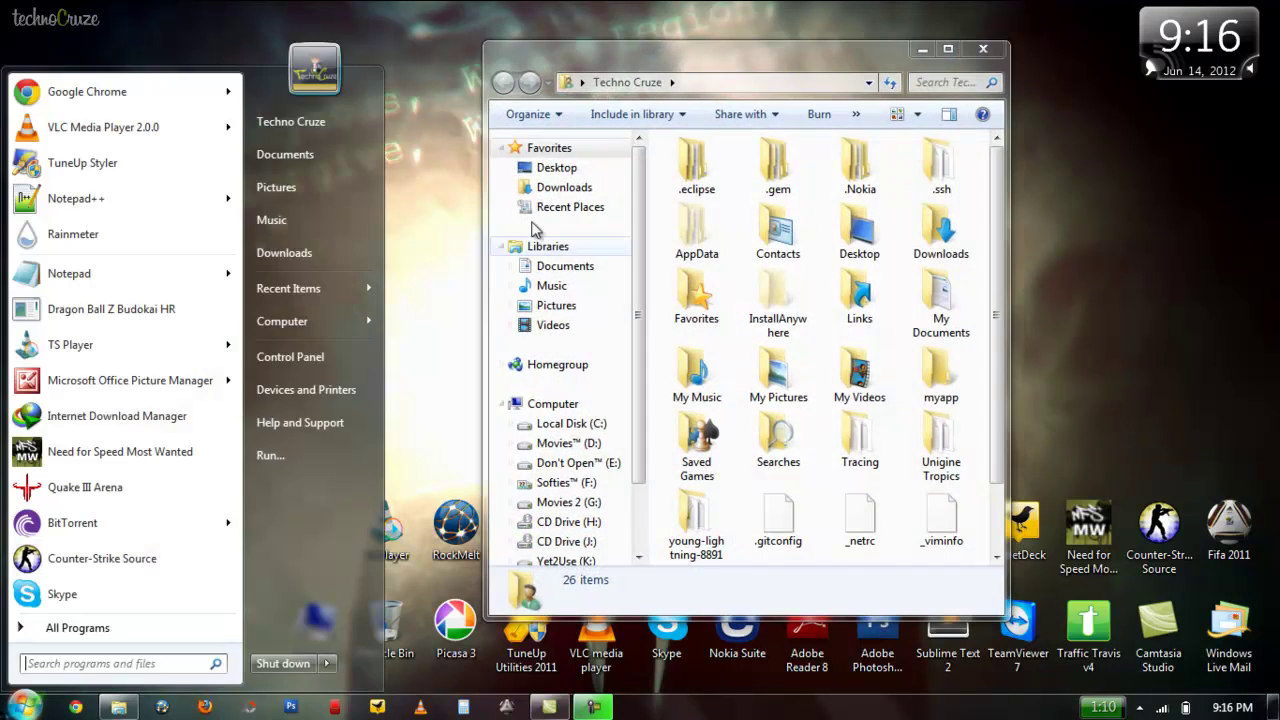
pyautogui.click(339, 149)
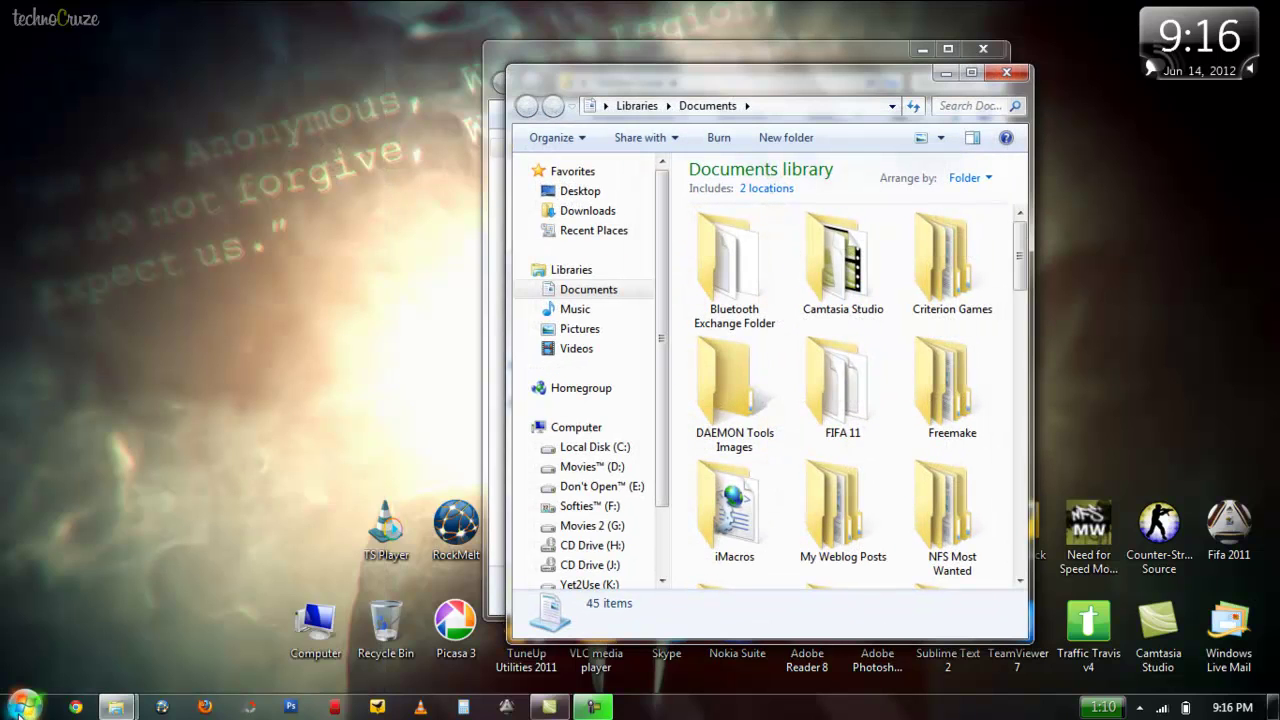
# - Open the Pictures library, then switch among the open windows
pyautogui.click(24, 706)
pyautogui.click(280, 186)
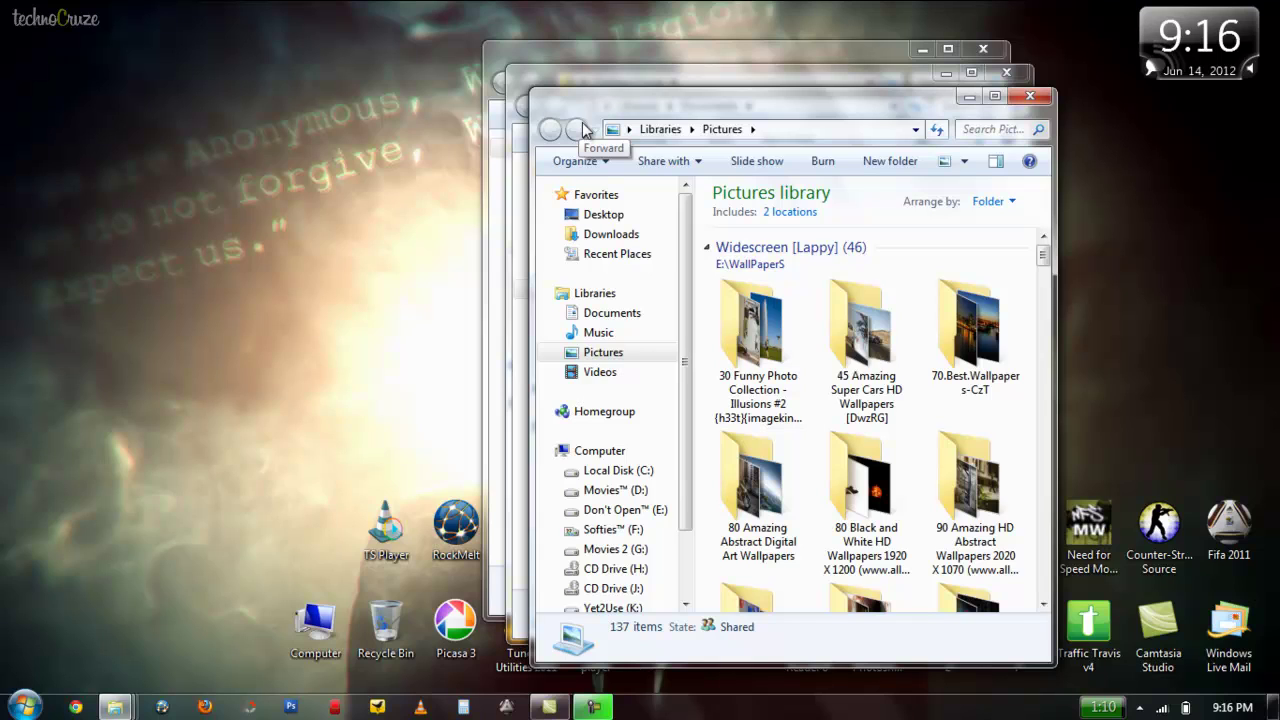
pyautogui.hotkey('alt', 'Tab')
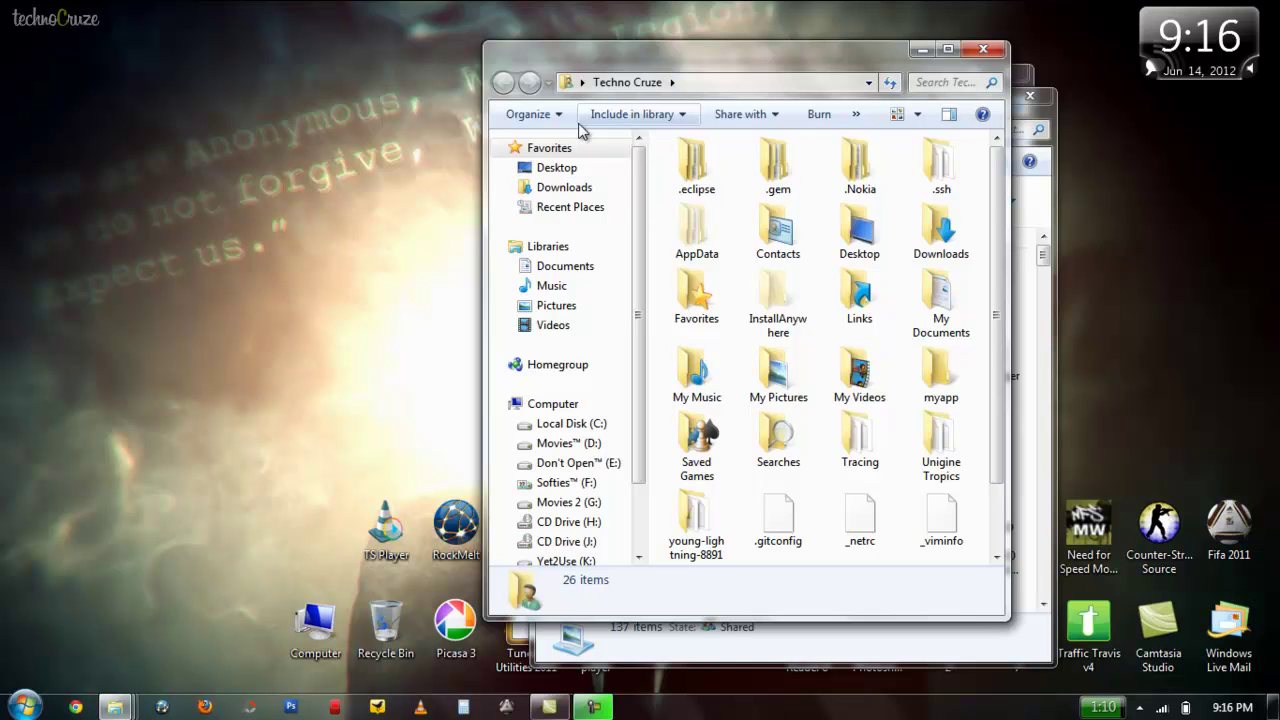
pyautogui.press('super+d')
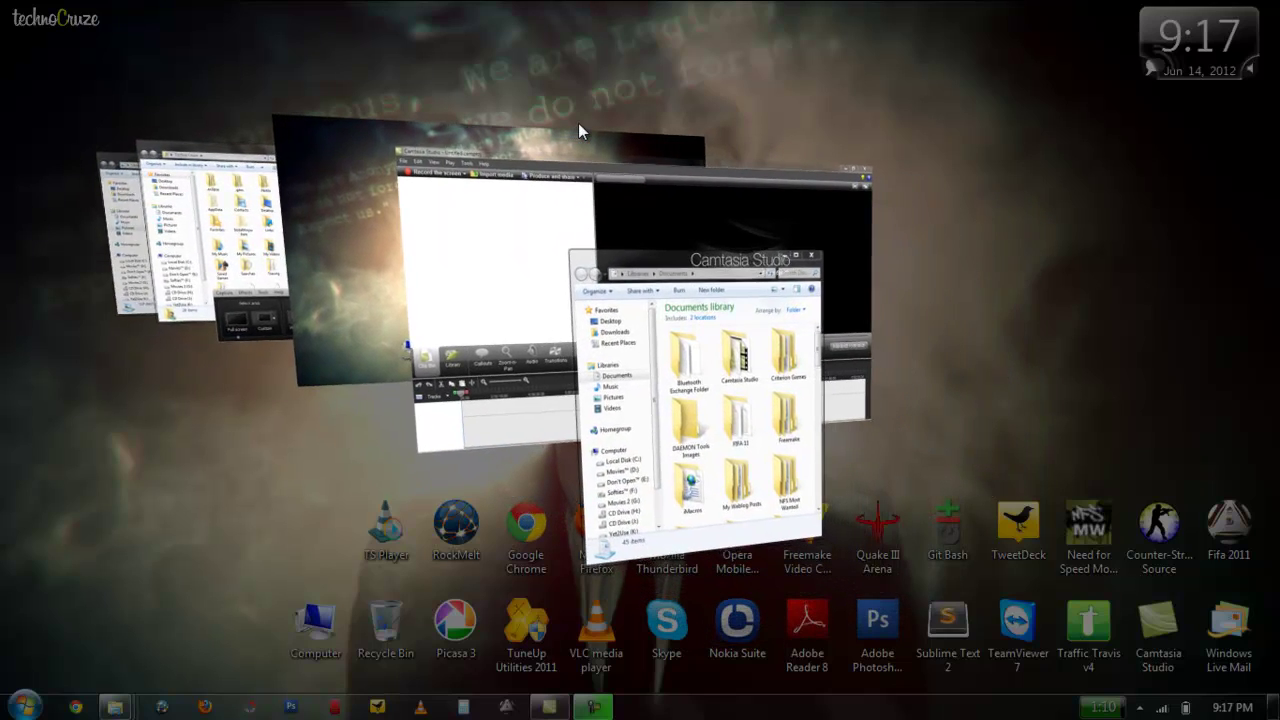
# - Cycle Flip 3D to Pictures, then minimize the Pictures and Techno Cruze windows
pyautogui.press('super+Tab')
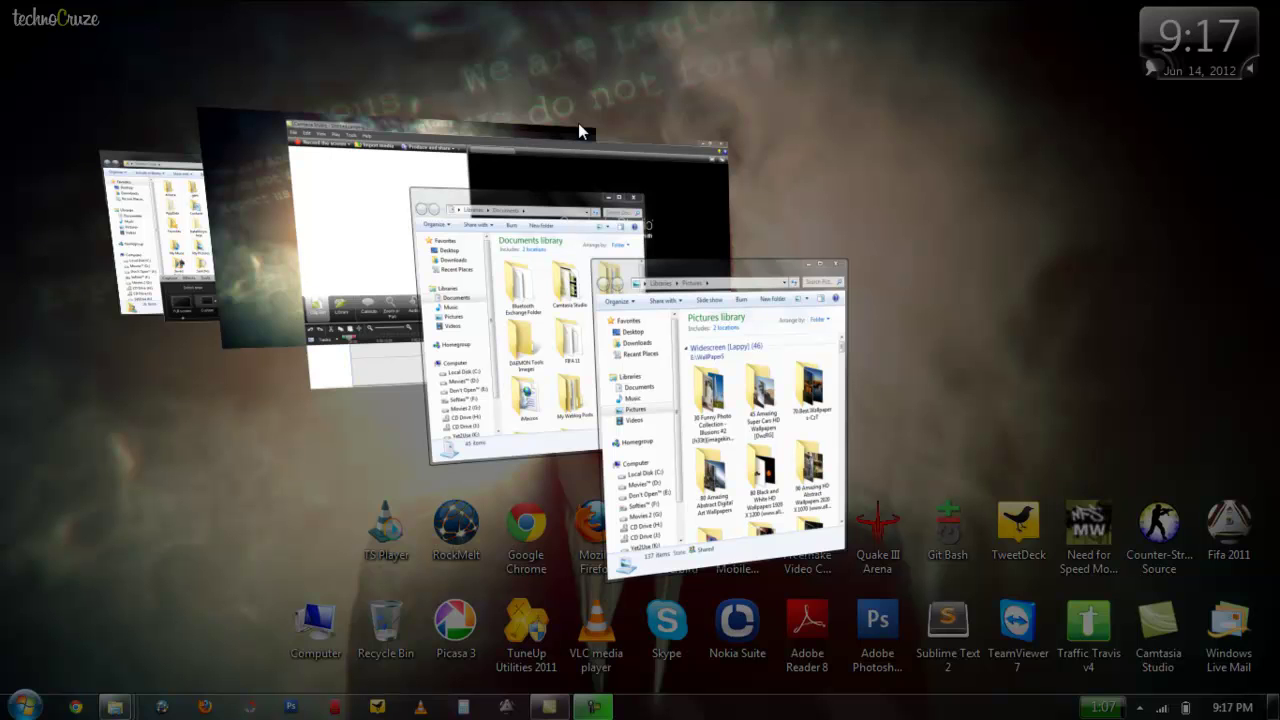
pyautogui.press('super+Tab')
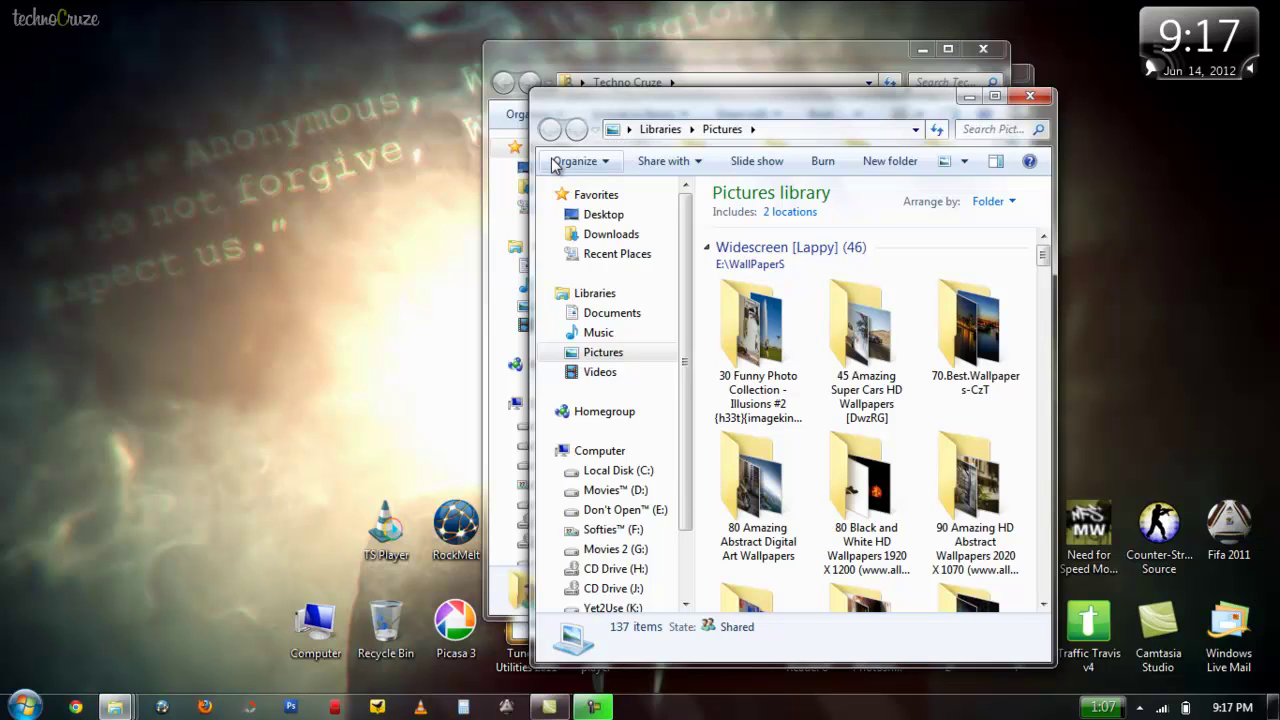
pyautogui.click(968, 99)
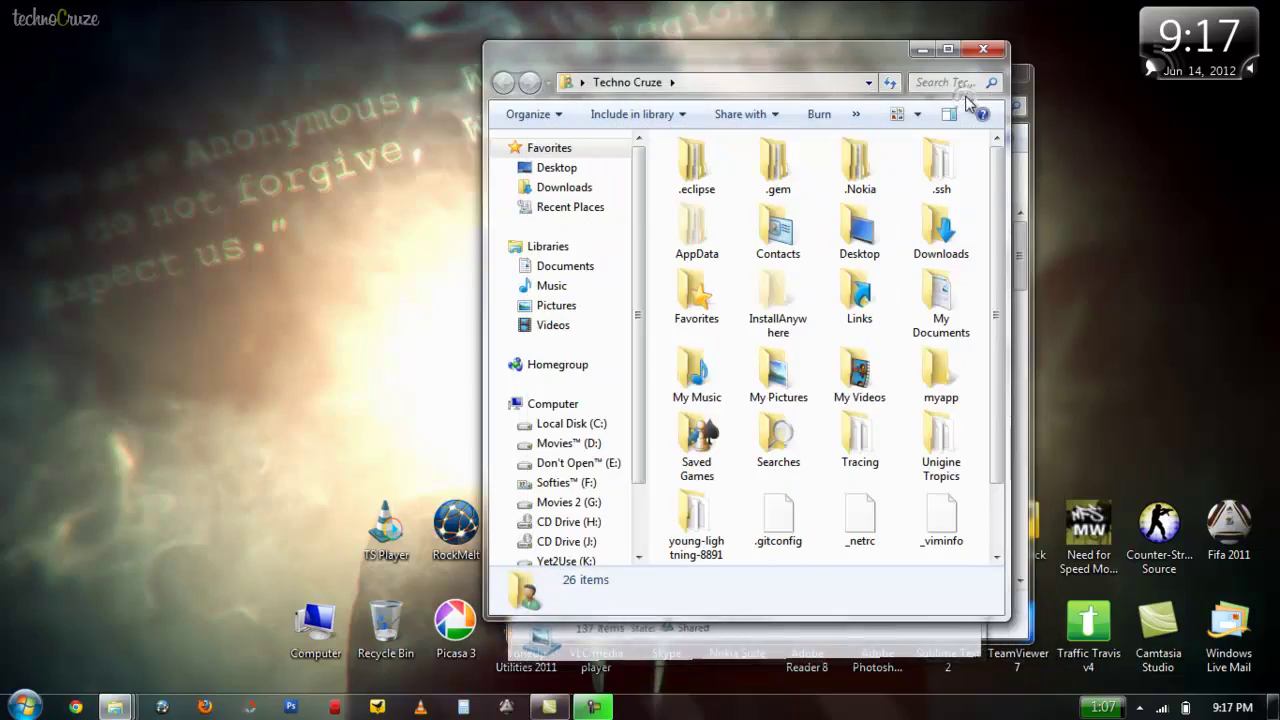
pyautogui.click(922, 49)
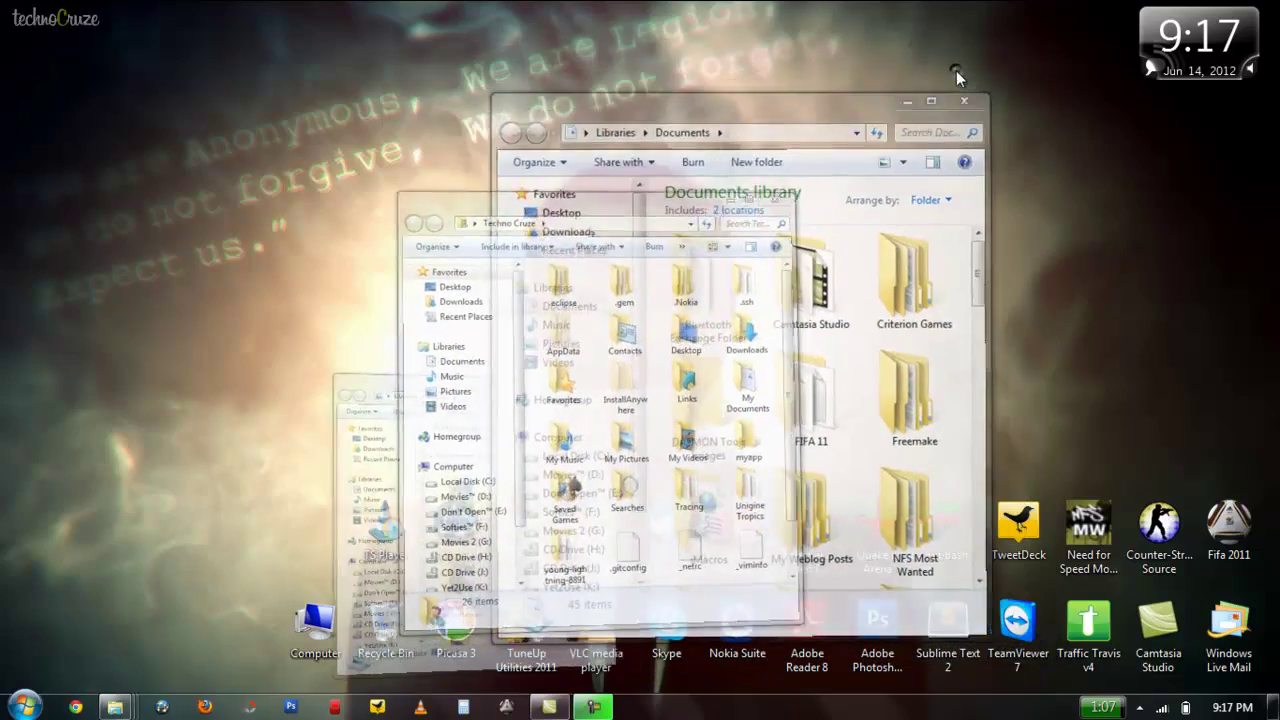